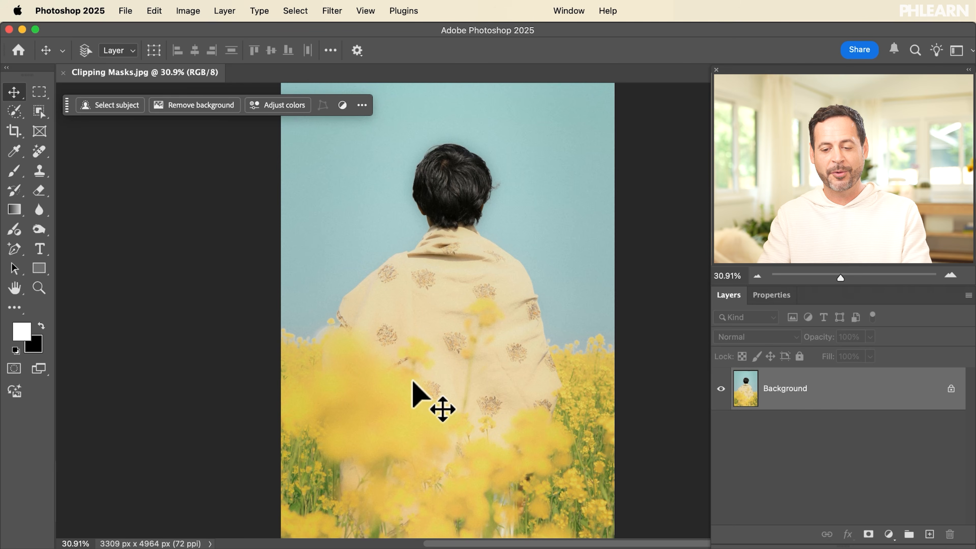
# Zoom the canvas from 30.9% to 48.4% on the person's head and the sky
pyautogui.scroll(5, 414, 383)
pyautogui.scroll(5, 413, 383)
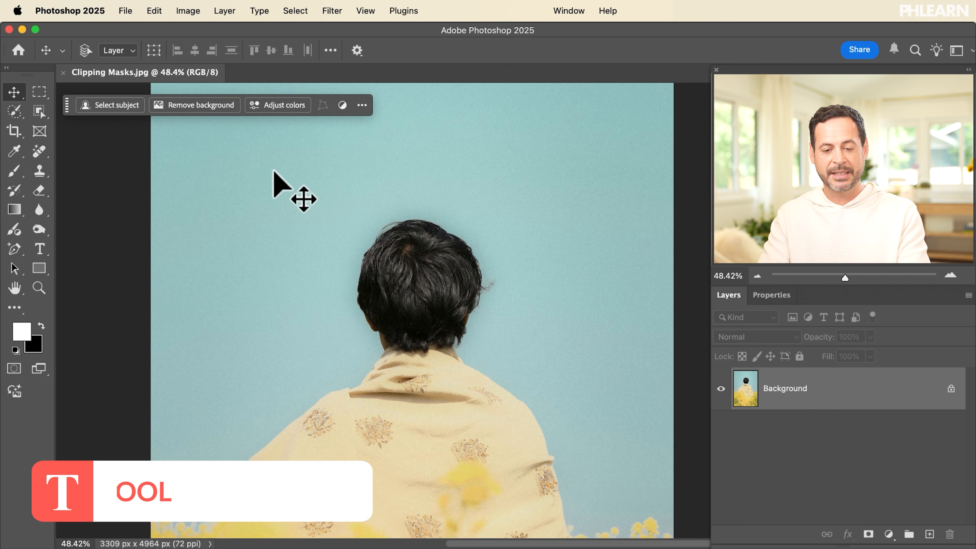
# Add white PETAL text in Helvetica Neue Condensed Black at 1104 pt and position it over the sky
pyautogui.press('t')
pyautogui.click(238, 206)
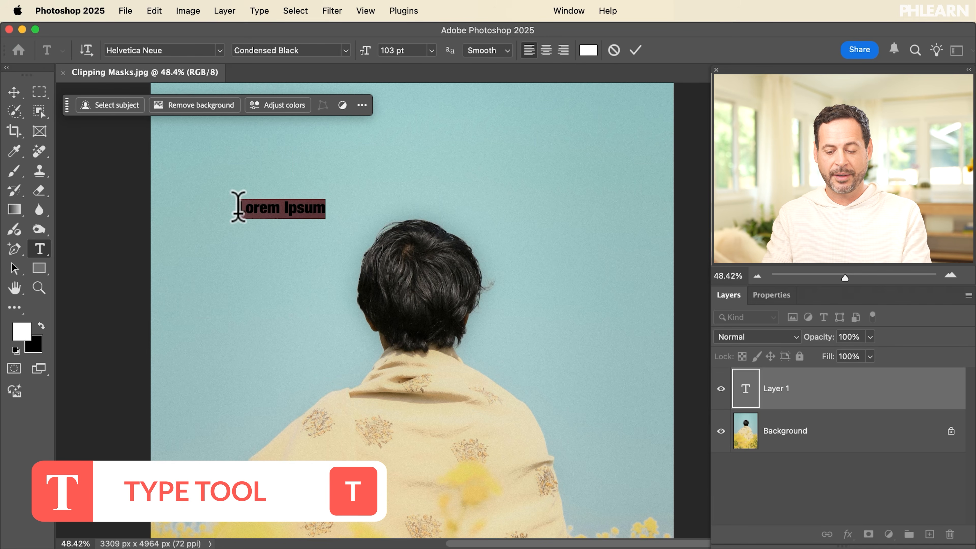
pyautogui.write('PETAL')
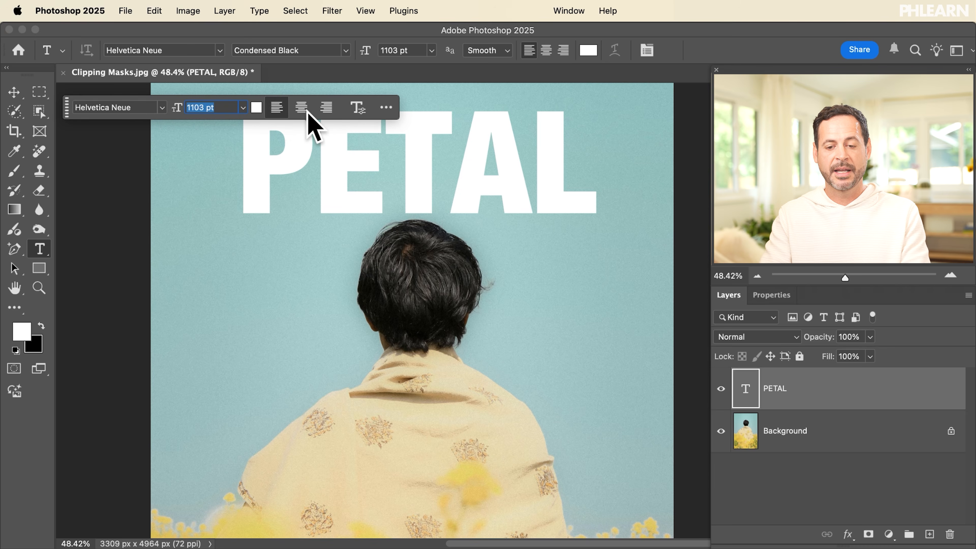
pyautogui.moveTo(308, 113); pyautogui.dragTo(307, 111)
pyautogui.press('v')
pyautogui.moveTo(498, 164); pyautogui.dragTo(465, 187)
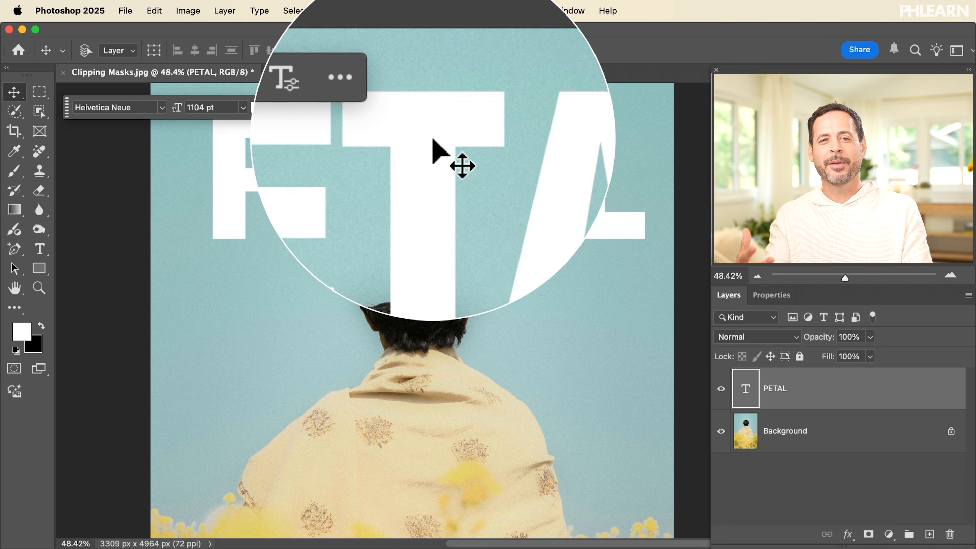
# Select the whole canvas, align PETAL to its horizontal centre, then deselect
pyautogui.scroll(3, 433, 140)
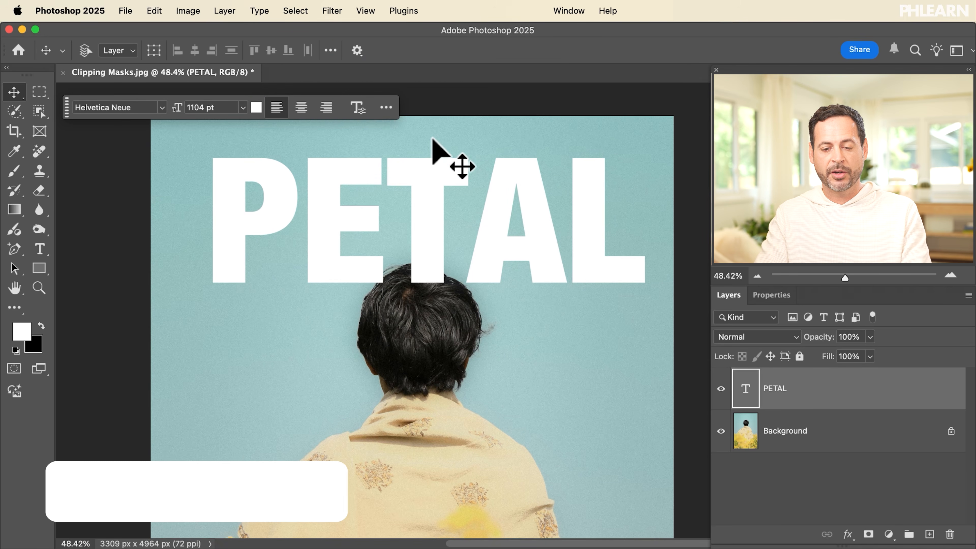
pyautogui.press('super+a')
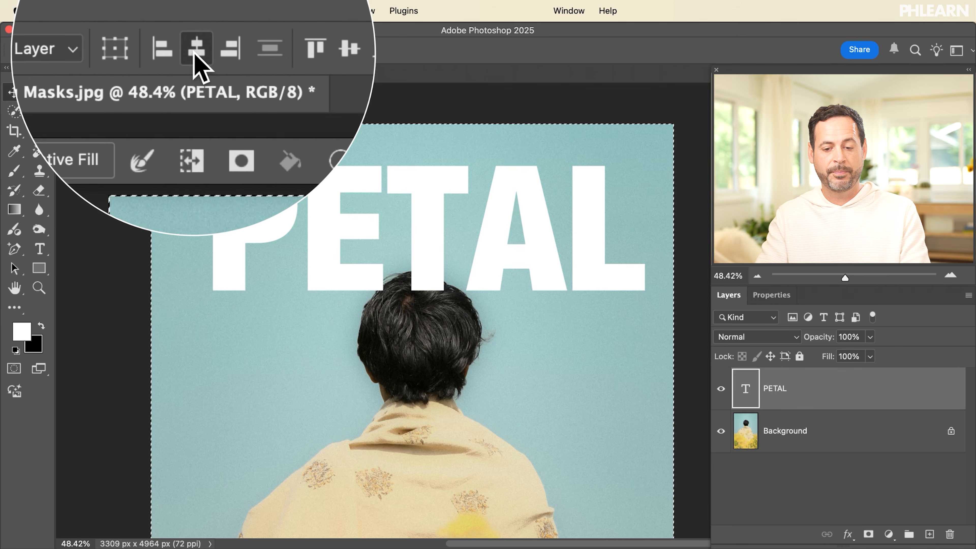
pyautogui.click(194, 51)
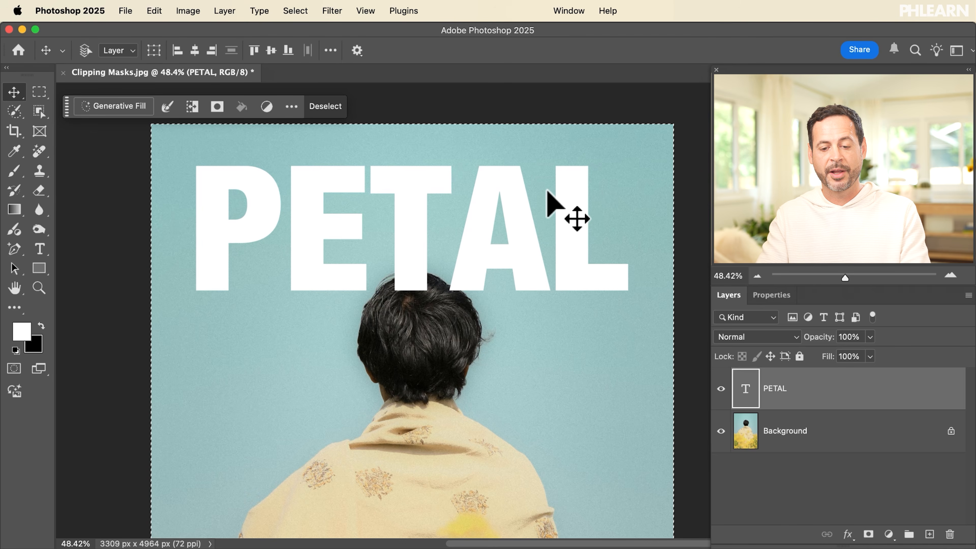
pyautogui.press('super+d')
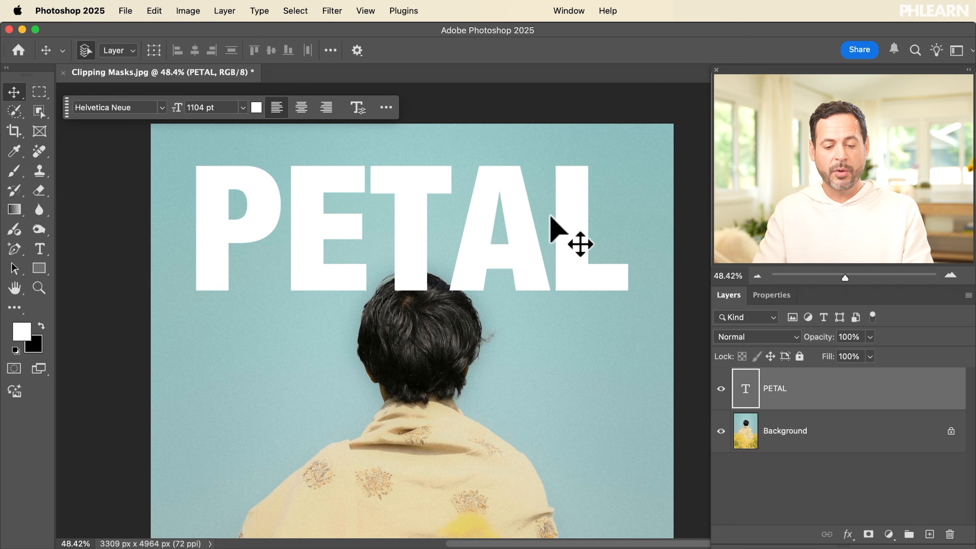
pyautogui.press('super+Tab')
# Drag Flowers 01.jpg and Flowers 02.jpg from the Sample Images folder into the document as placed layers
pyautogui.click(190, 307)
pyautogui.click(424, 265)
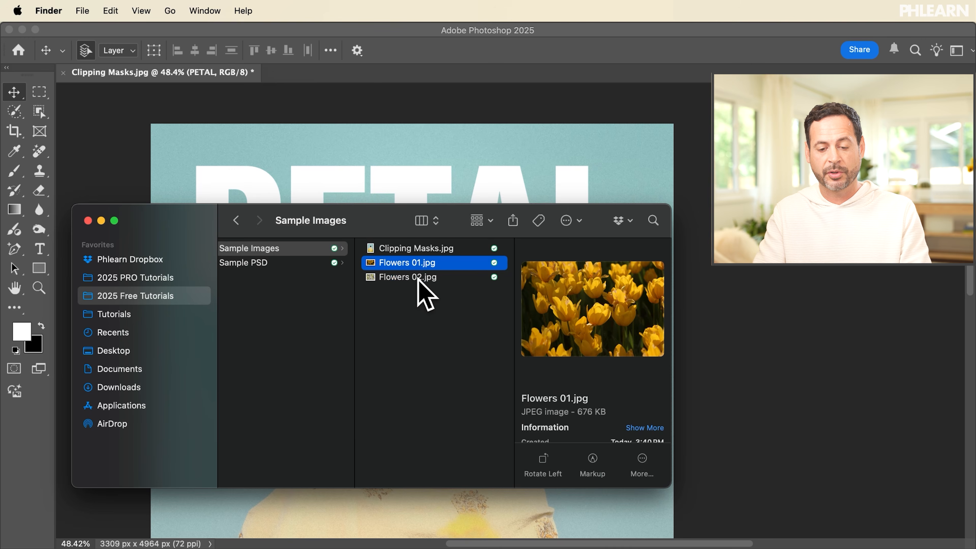
pyautogui.keyDown('shift'); pyautogui.click(419, 277); pyautogui.keyUp('shift')
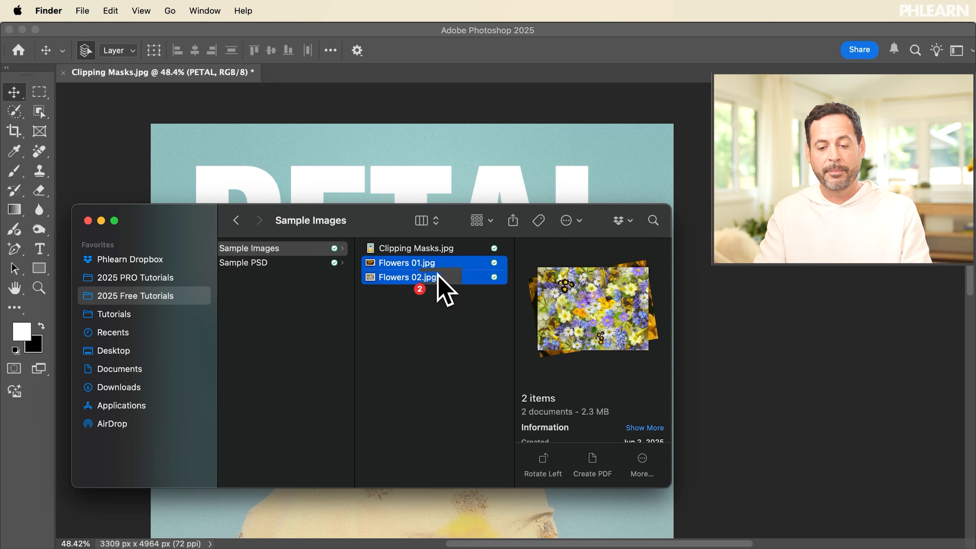
pyautogui.moveTo(574, 180); pyautogui.dragTo(573, 180)
pyautogui.press('Return')
pyautogui.press('Return')
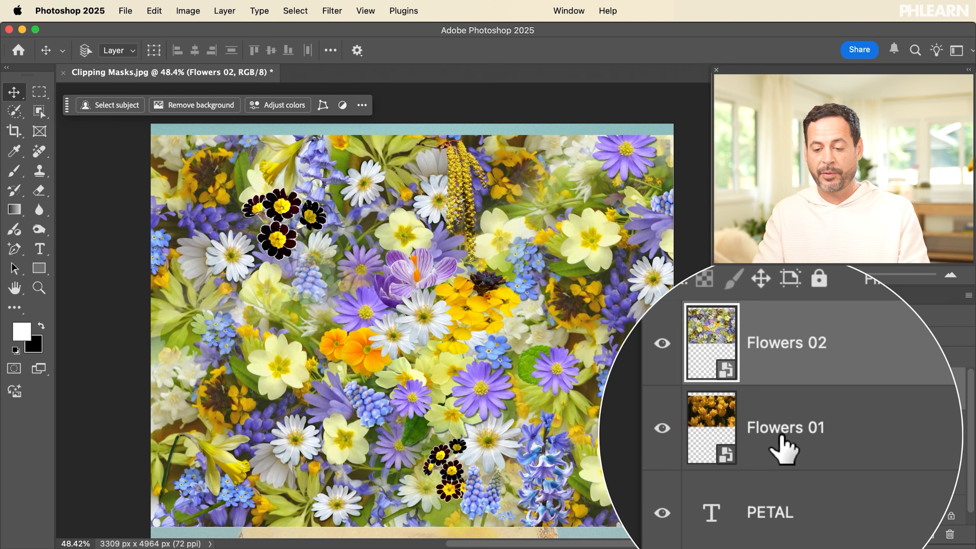
# Hide Flowers 02 so the Flowers 01 tulips show, then select the PETAL text layer
pyautogui.click(720, 435)
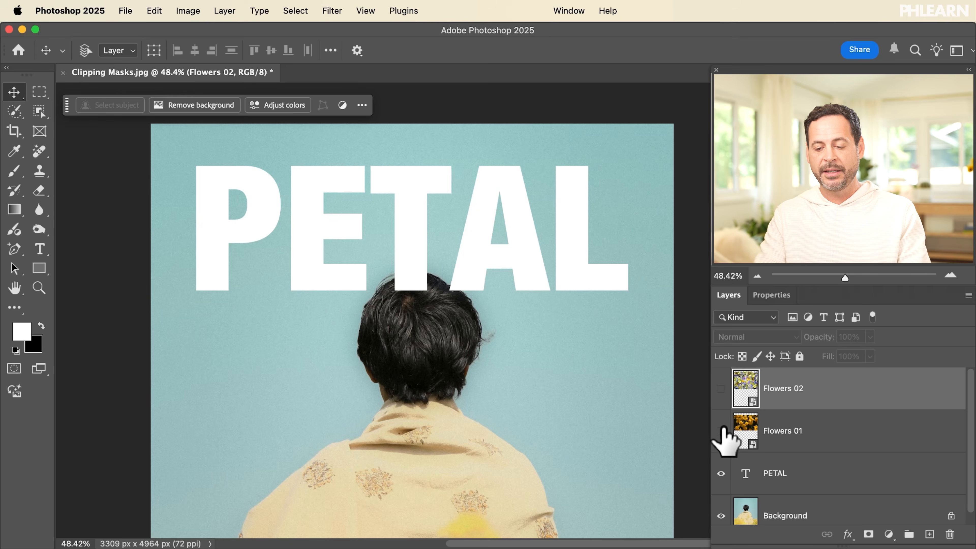
pyautogui.click(721, 431)
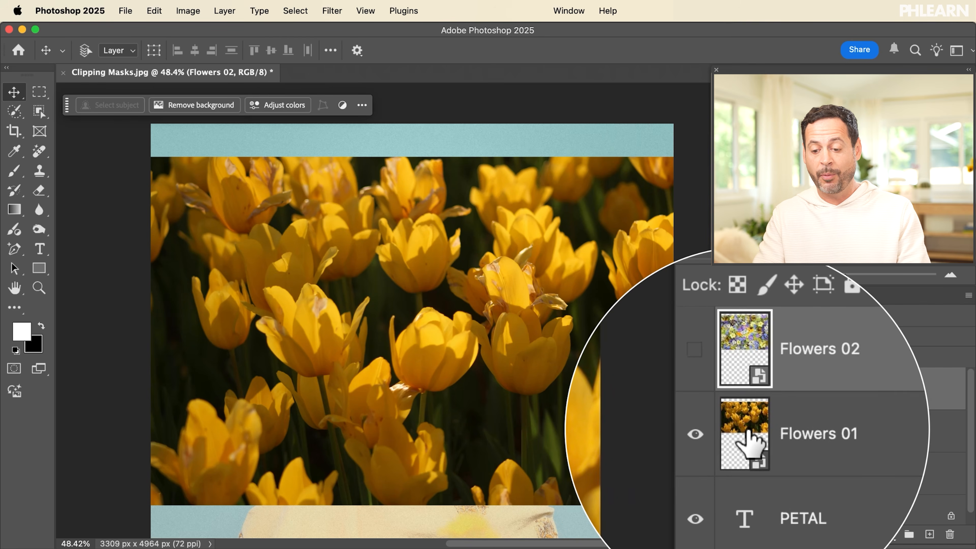
pyautogui.click(765, 435)
pyautogui.click(760, 480)
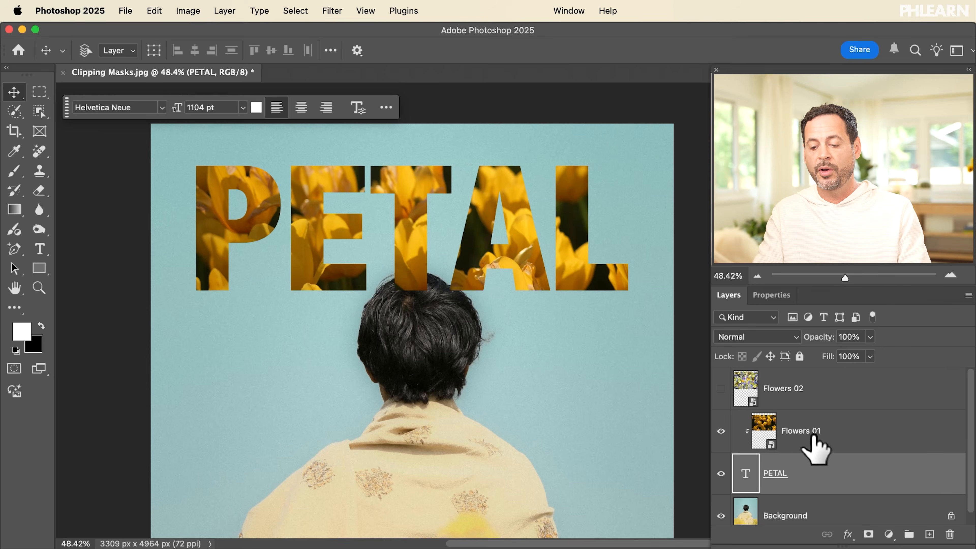
pyautogui.click(828, 434)
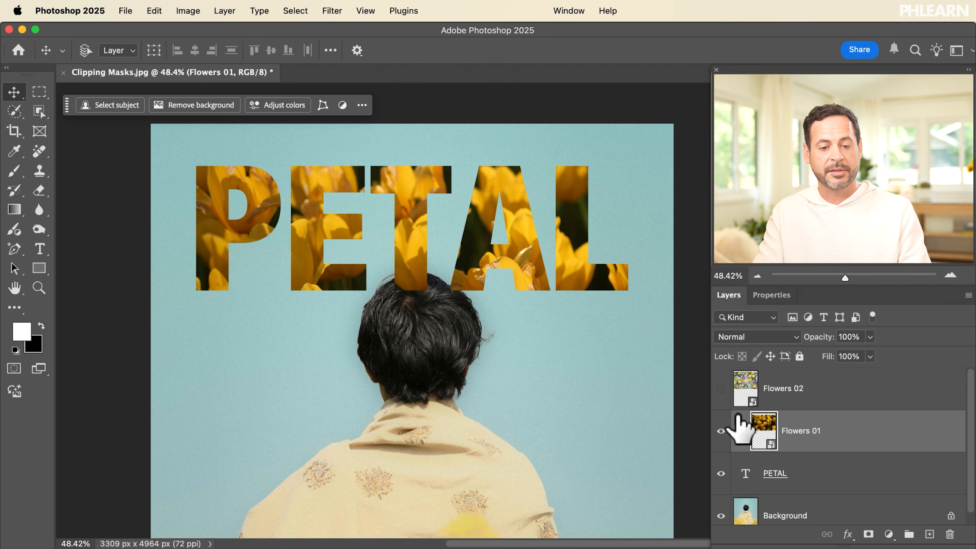
# Release, then recreate, the Flowers 01 clipping mask from the Layer menu
pyautogui.click(224, 10)
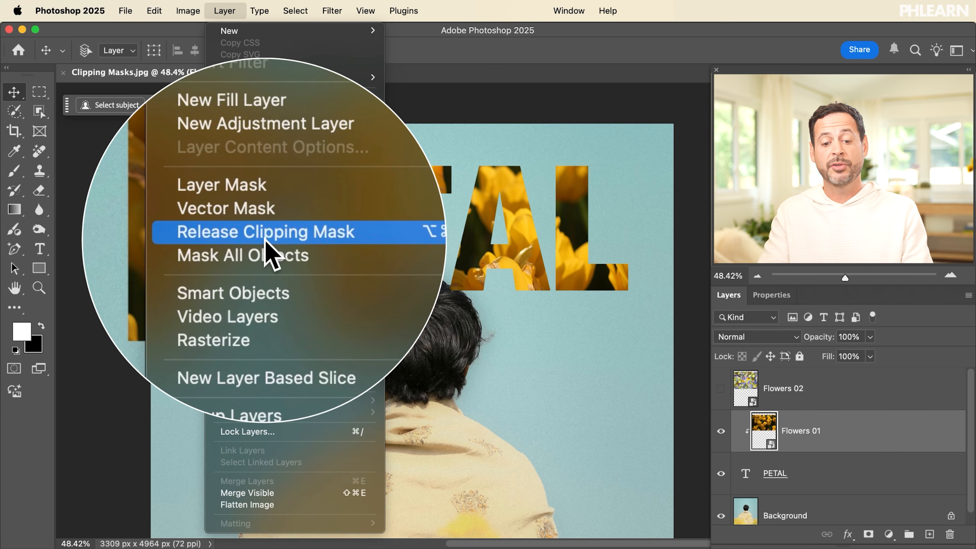
pyautogui.click(264, 241)
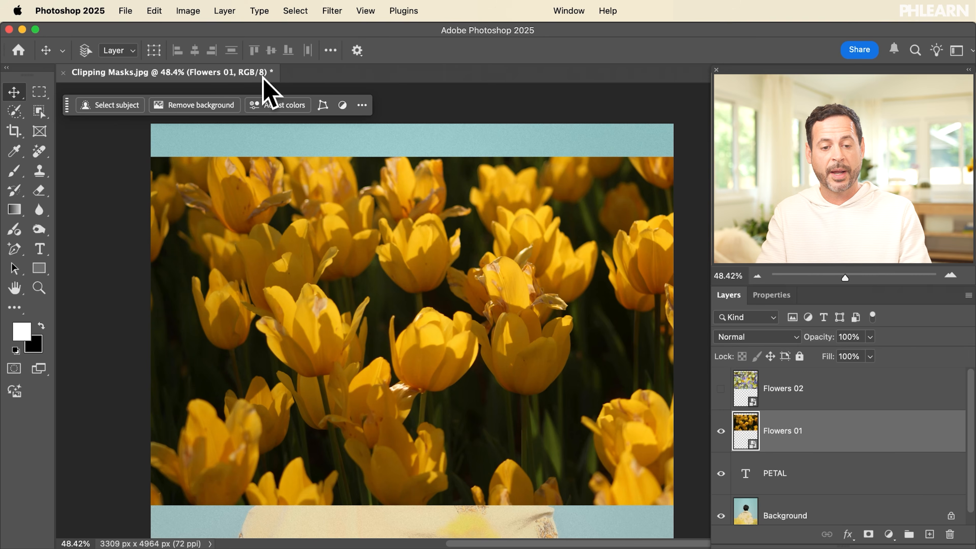
pyautogui.click(226, 11)
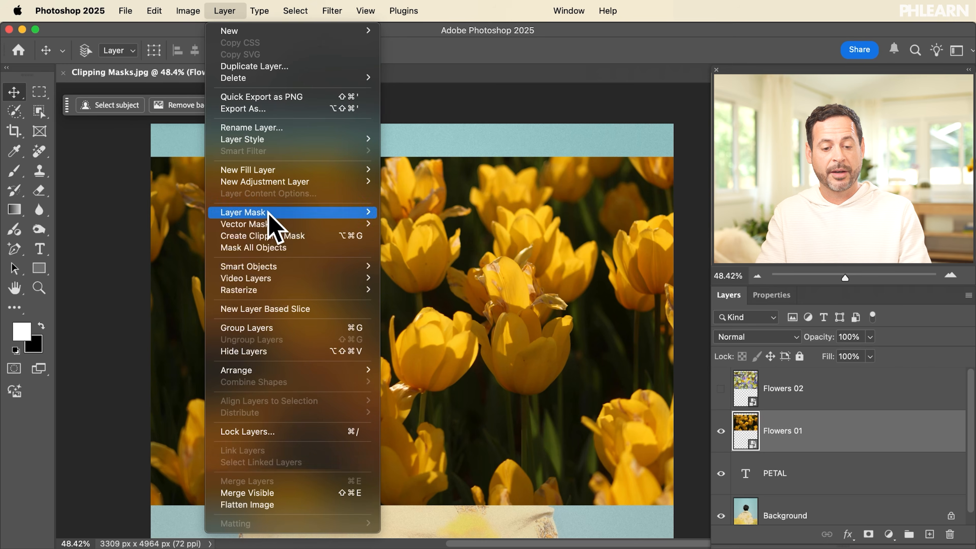
pyautogui.click(271, 235)
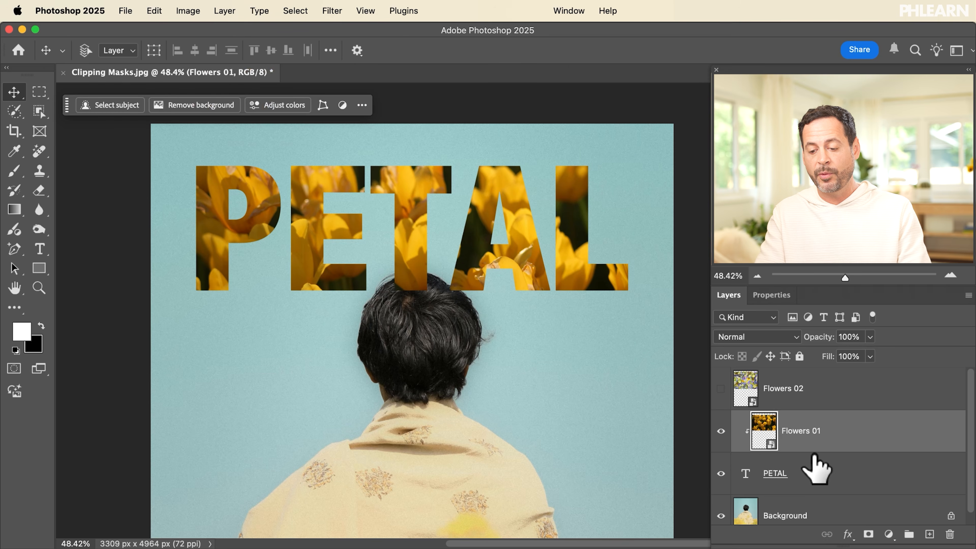
# Option-click between the layers to toggle the tulip clip off and on twice, ending clipped
pyautogui.keyDown('alt'); pyautogui.click(810, 444); pyautogui.keyUp('alt')
pyautogui.keyDown('alt'); pyautogui.click(811, 444); pyautogui.keyUp('alt')
pyautogui.keyDown('alt'); pyautogui.click(810, 445); pyautogui.keyUp('alt')
pyautogui.keyDown('alt'); pyautogui.click(811, 447); pyautogui.keyUp('alt')
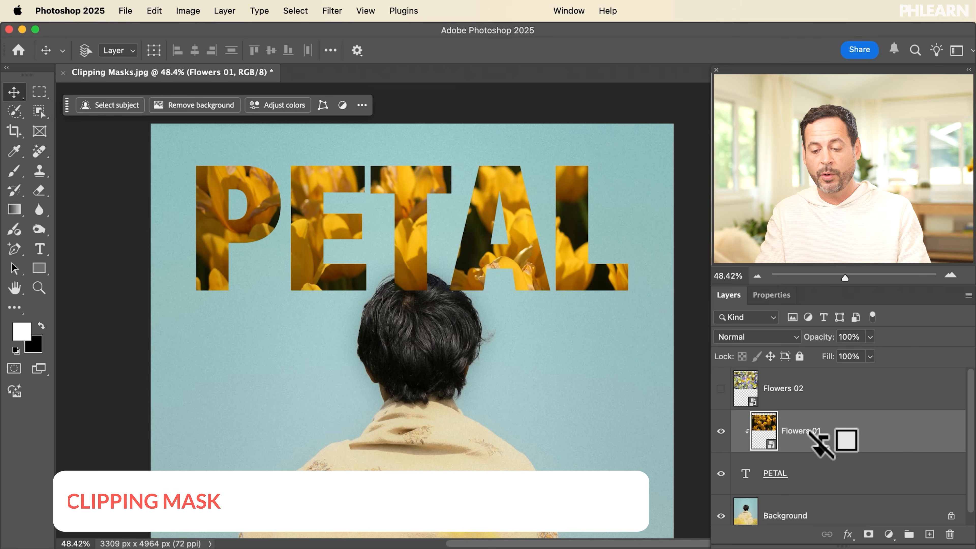
# Toggle the tulip clip with Option+Cmd+G, then show Flowers 02 and clip it into PETAL
pyautogui.press('alt+super+g')
pyautogui.press('alt+super+g')
pyautogui.press('alt+super+g')
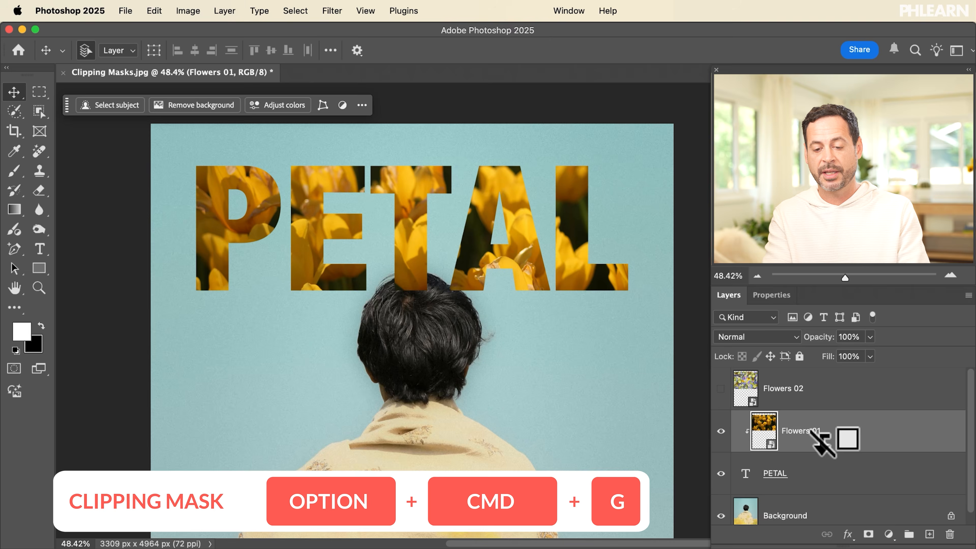
pyautogui.press('alt+super+g')
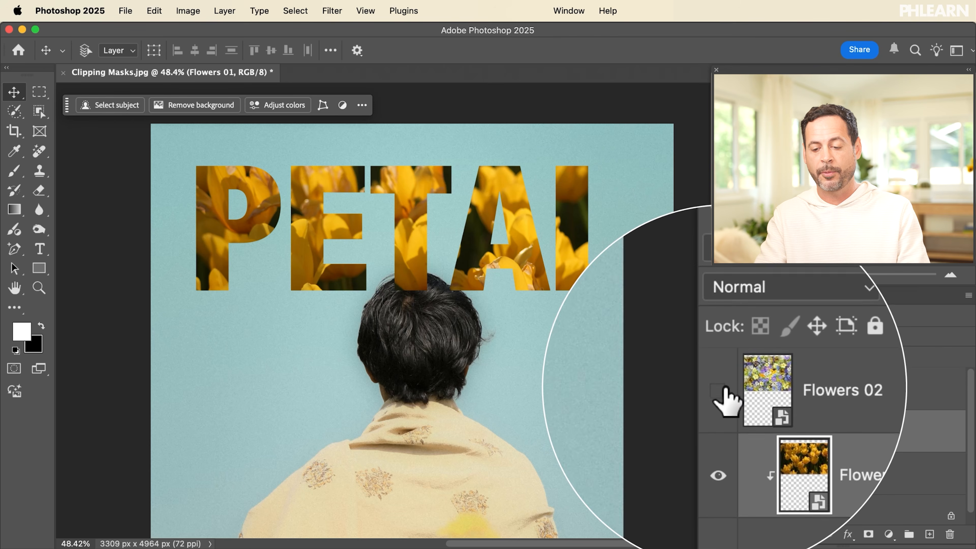
pyautogui.click(719, 391)
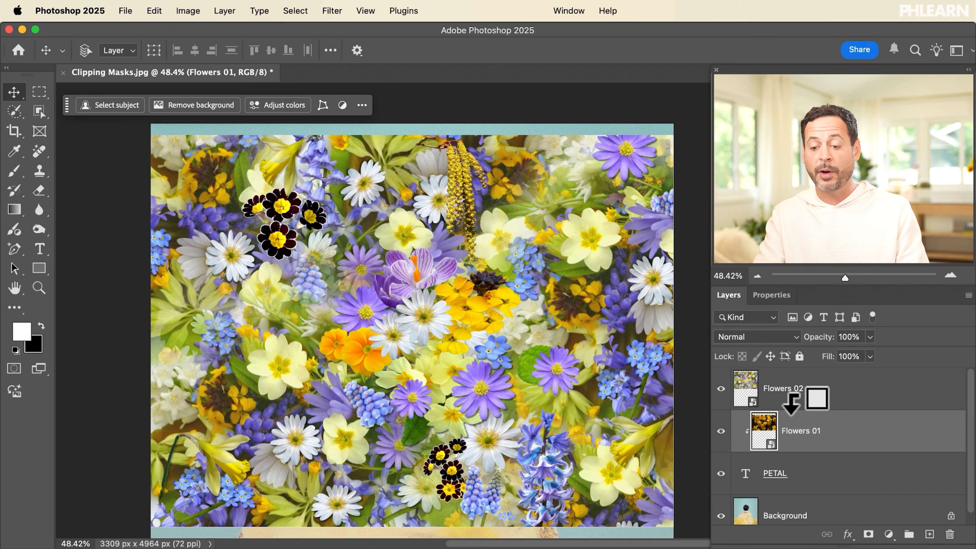
pyautogui.keyDown('alt'); pyautogui.click(792, 403); pyautogui.keyUp('alt')
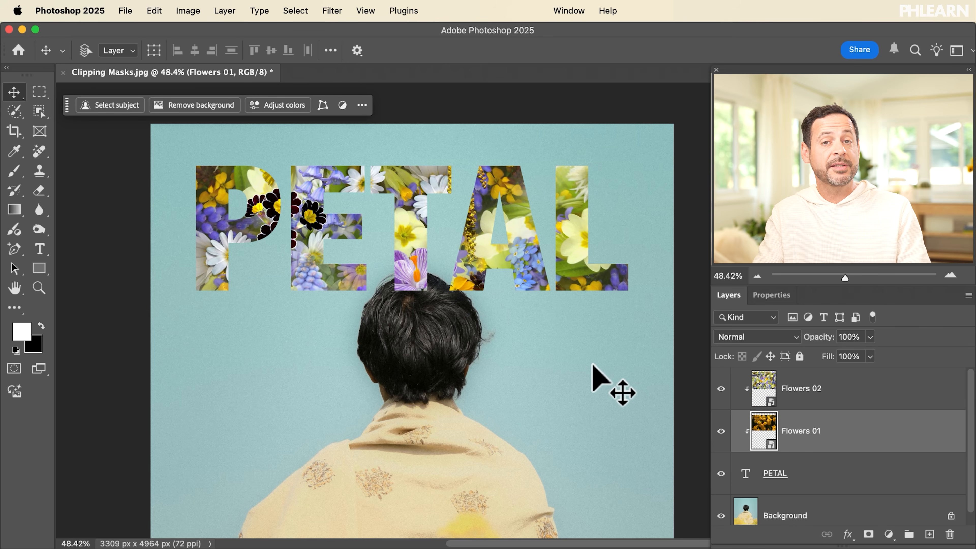
pyautogui.click(805, 474)
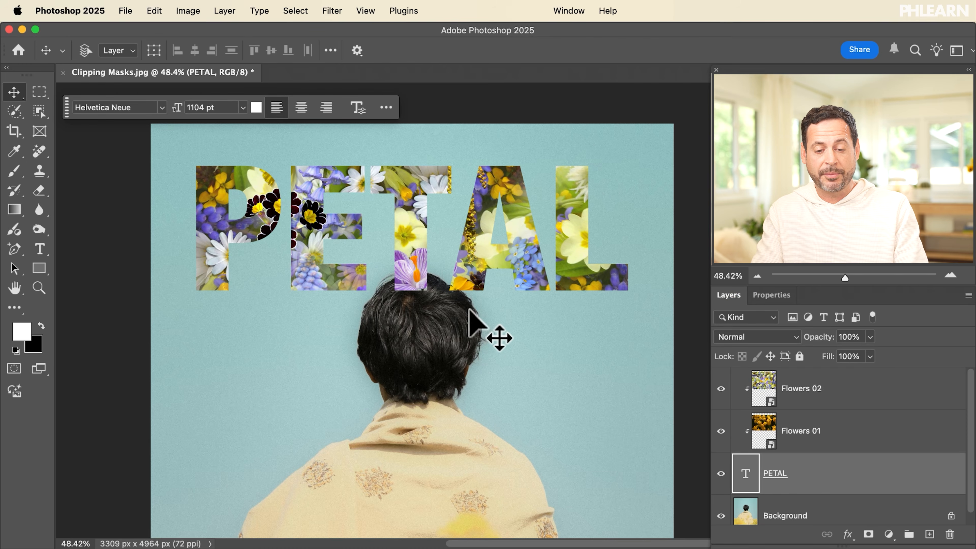
# Nudge PETAL down and back up, then shift the Flowers 02 collage lower inside the letters
pyautogui.moveTo(476, 293)
pyautogui.mouseDown()
pyautogui.moveTo(480, 279)
pyautogui.moveTo(516, 279)
pyautogui.moveTo(525, 318)
pyautogui.moveTo(488, 338)
pyautogui.moveTo(446, 322)
pyautogui.moveTo(462, 277)
pyautogui.moveTo(519, 290)
pyautogui.moveTo(477, 345)
pyautogui.moveTo(442, 297)
pyautogui.moveTo(488, 312)
pyautogui.moveTo(440, 307)
pyautogui.moveTo(480, 302)
pyautogui.mouseUp()
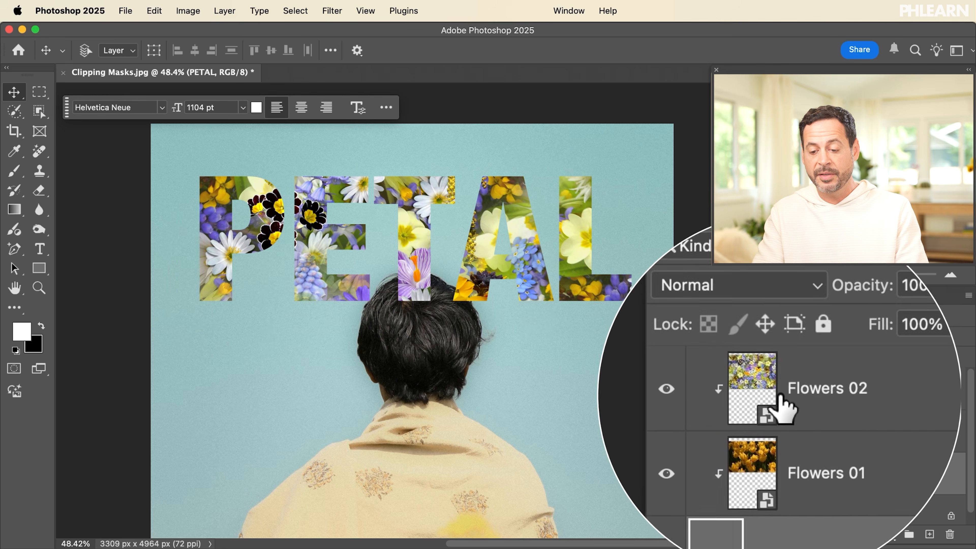
pyautogui.moveTo(484, 304); pyautogui.dragTo(485, 332)
pyautogui.click(801, 386)
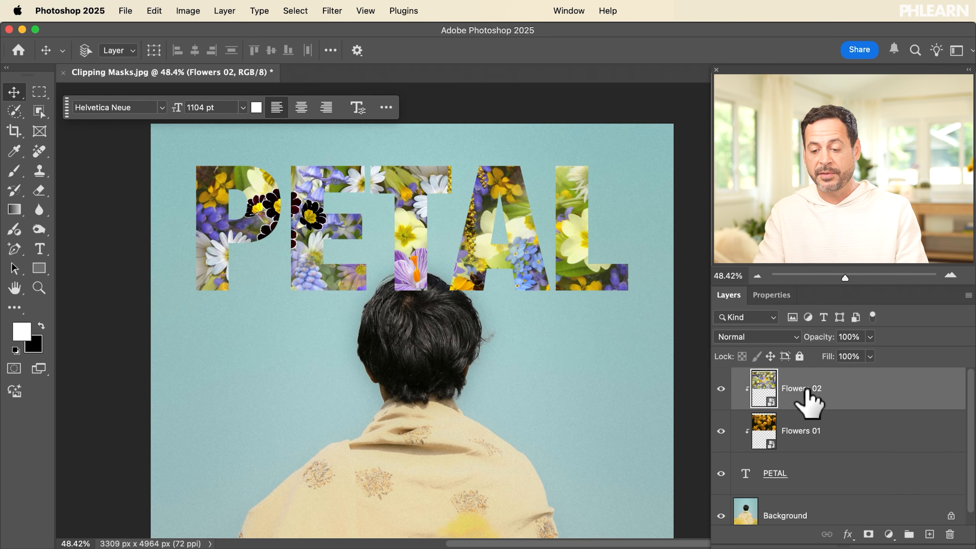
pyautogui.moveTo(533, 227); pyautogui.dragTo(533, 280)
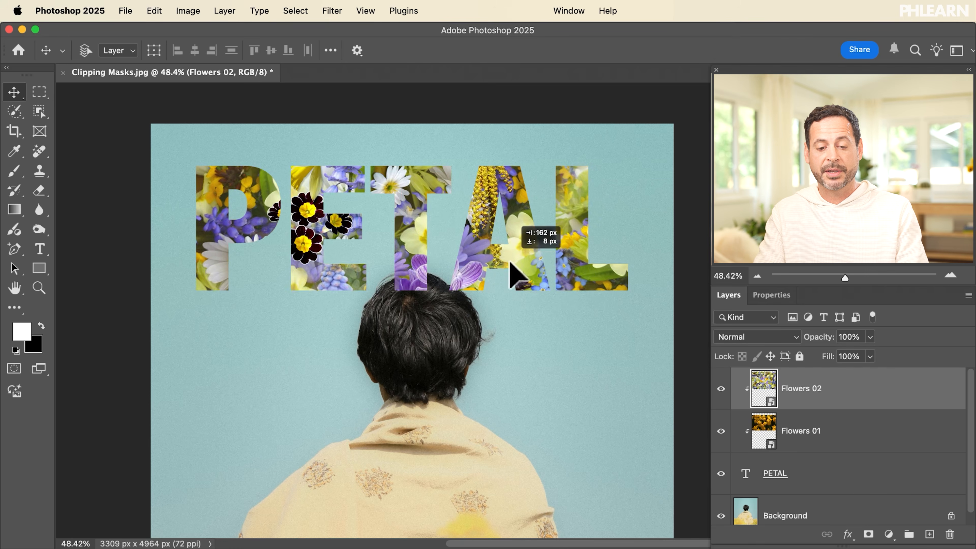
pyautogui.moveTo(483, 256); pyautogui.dragTo(490, 252)
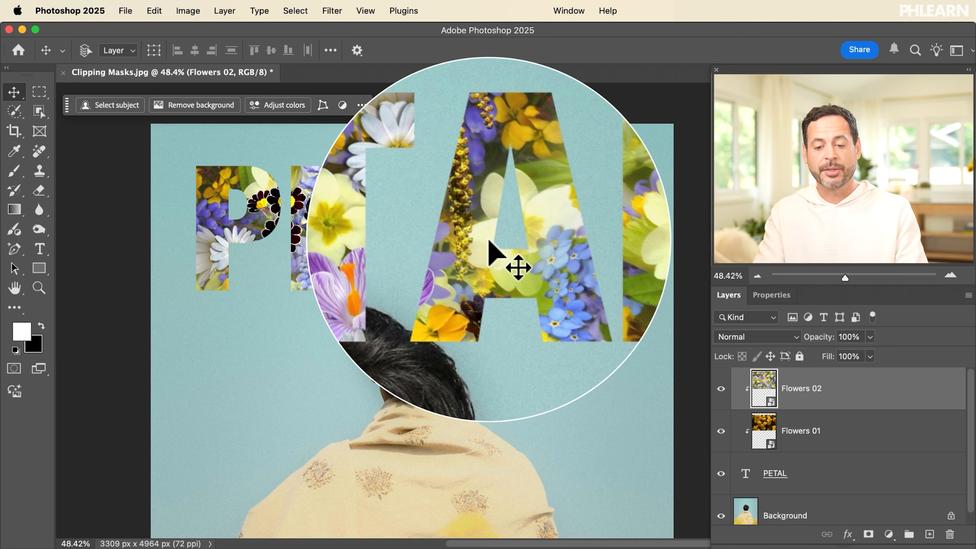
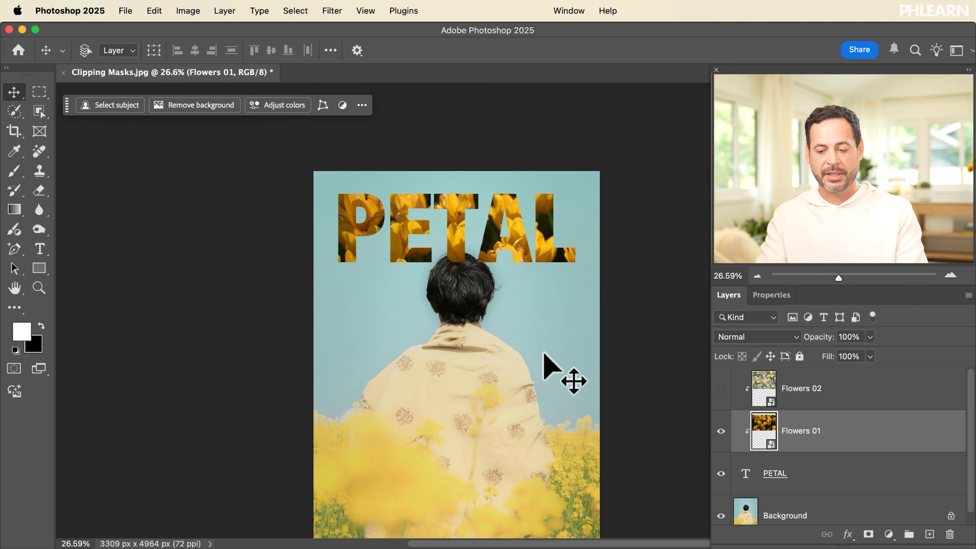
# Compare PETAL with and without the clipped Flowers 01 tulips, leaving the tulips visible
pyautogui.scroll(5, 525, 299)
pyautogui.scroll(2, 525, 298)
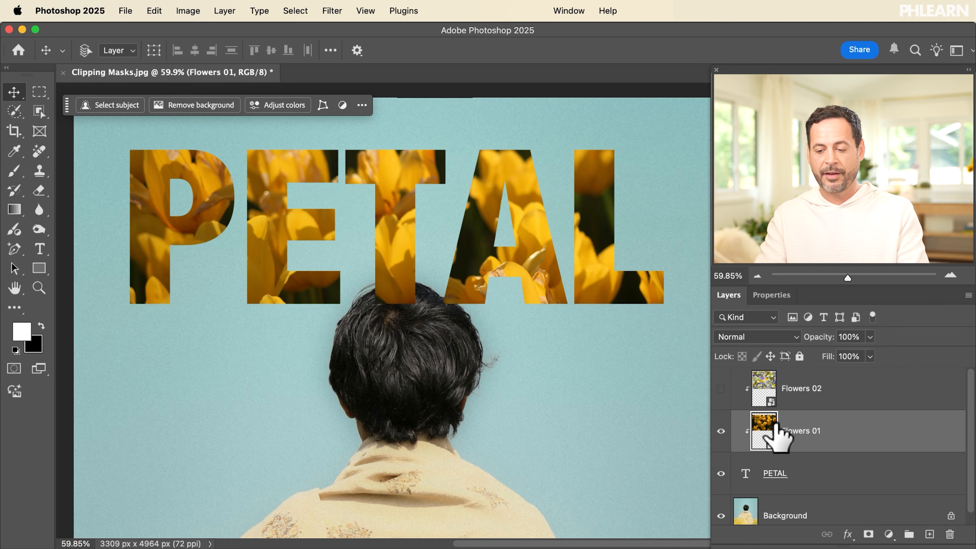
pyautogui.click(718, 431)
pyautogui.click(719, 430)
pyautogui.click(718, 431)
pyautogui.click(719, 431)
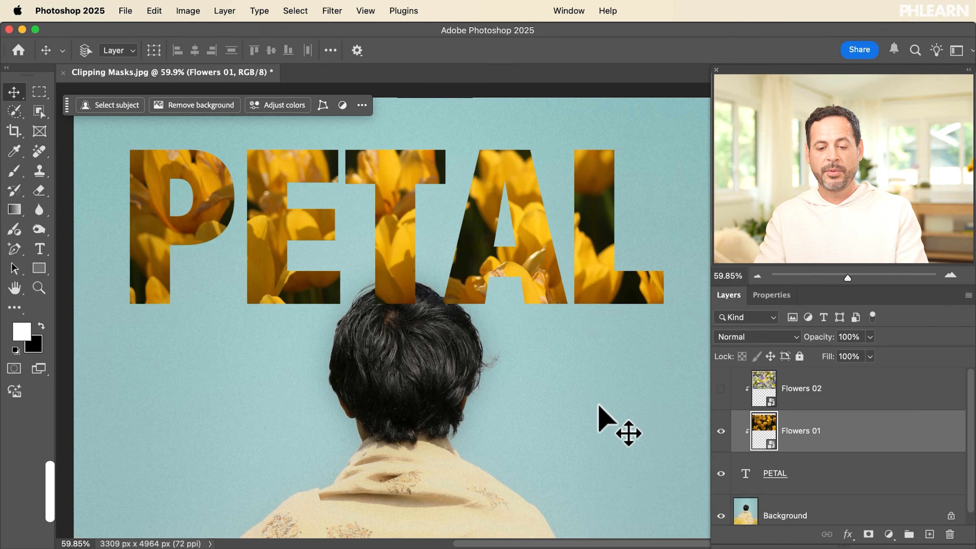
pyautogui.scroll(-5, 599, 414)
pyautogui.scroll(-3, 599, 414)
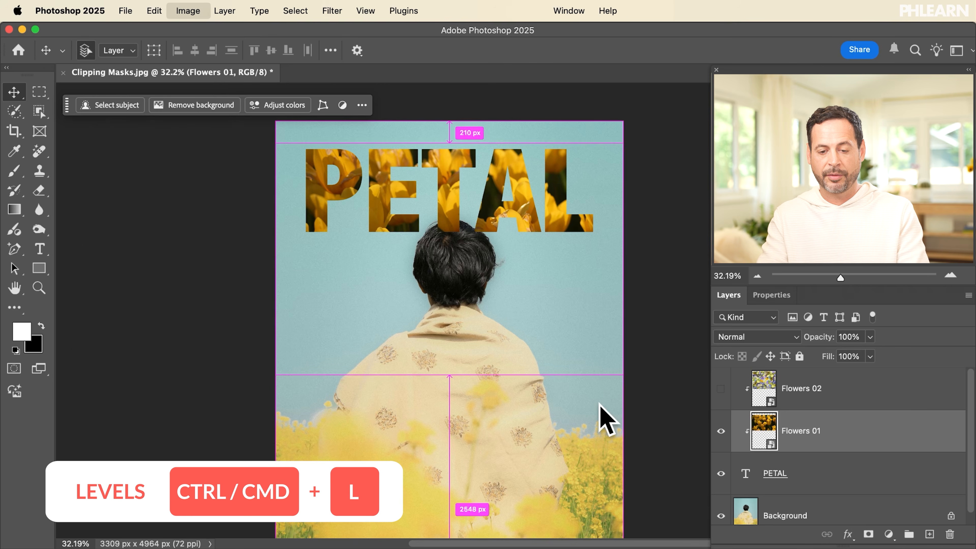
# Brighten the Flowers 01 tulips with a Levels smart filter, lifting highlights, shadows and midtones
pyautogui.press('super+l')
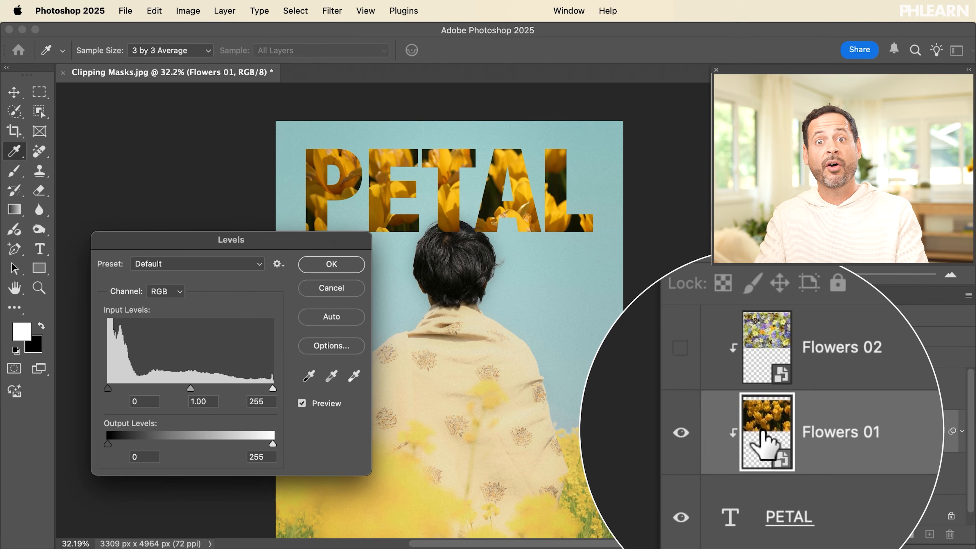
pyautogui.moveTo(272, 390); pyautogui.dragTo(134, 390)
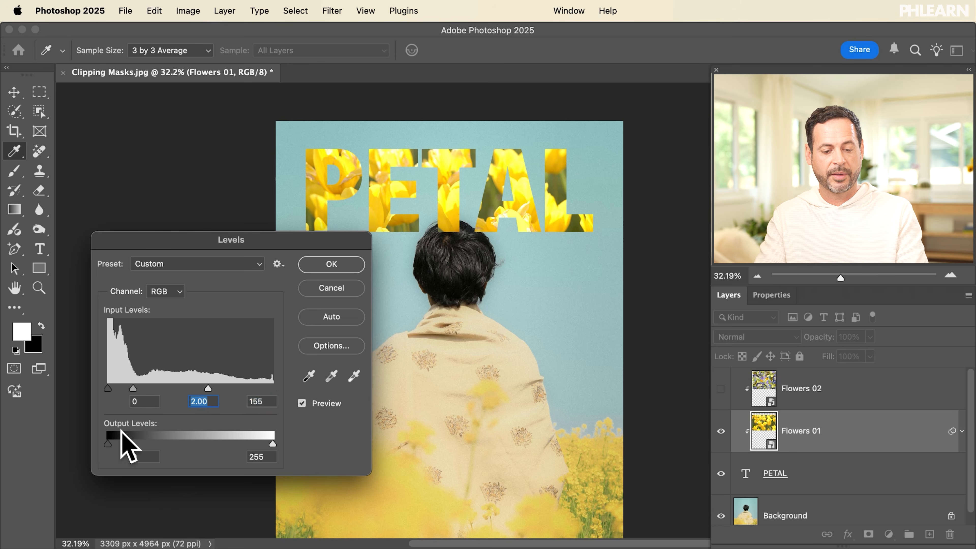
pyautogui.moveTo(111, 441); pyautogui.dragTo(157, 442)
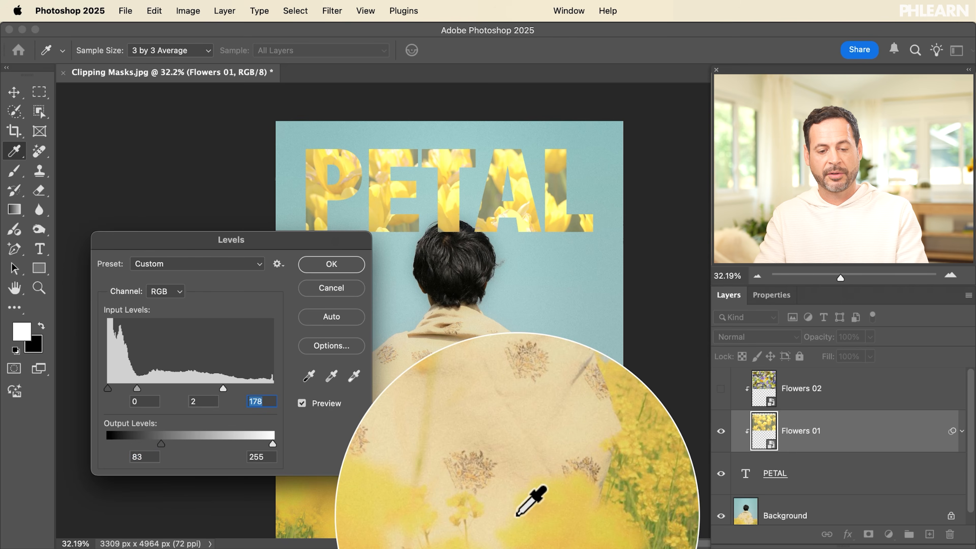
pyautogui.moveTo(143, 389); pyautogui.dragTo(137, 388)
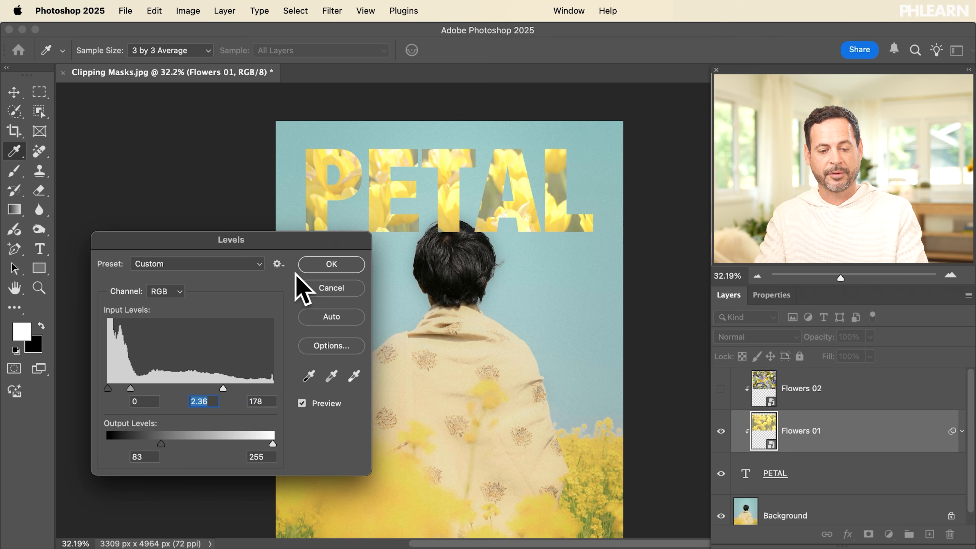
pyautogui.click(323, 270)
pyautogui.press('v')
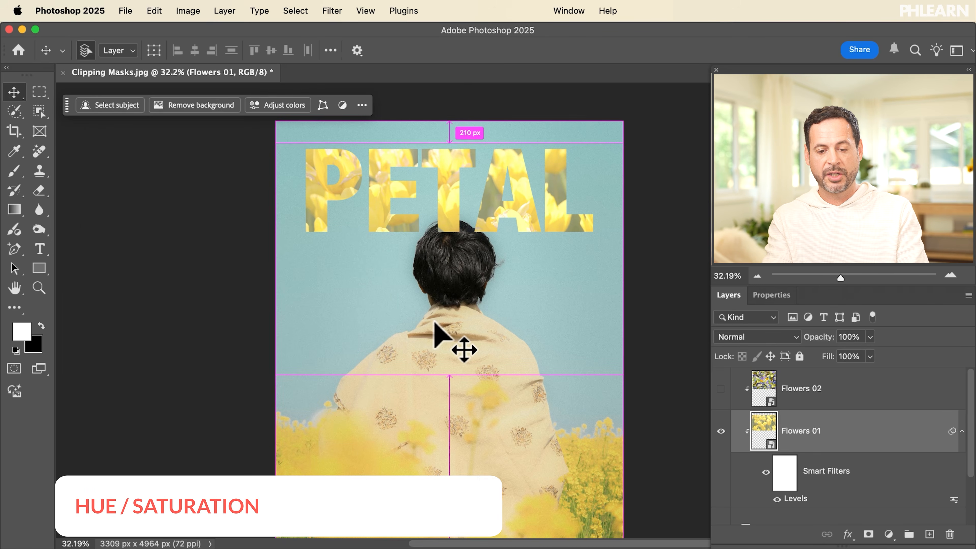
# Add a Hue/Saturation smart filter to the tulips with Saturation +23 and Lightness +18
pyautogui.press('super+u')
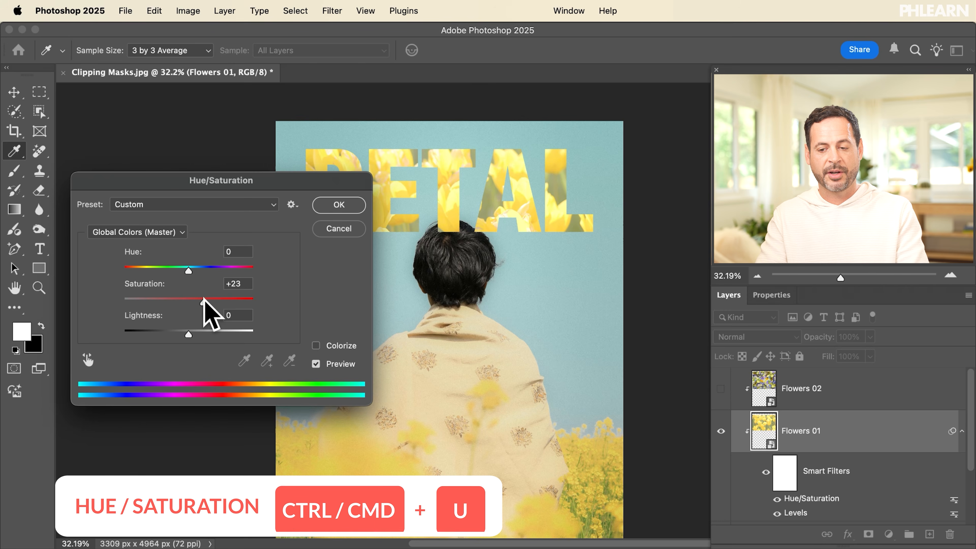
pyautogui.click(204, 302)
pyautogui.moveTo(188, 334); pyautogui.dragTo(195, 334)
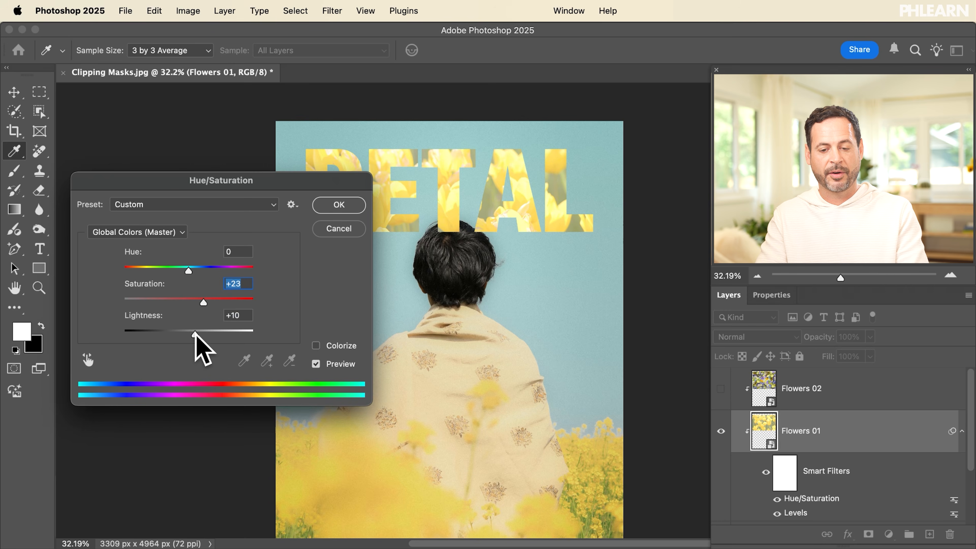
pyautogui.click(324, 208)
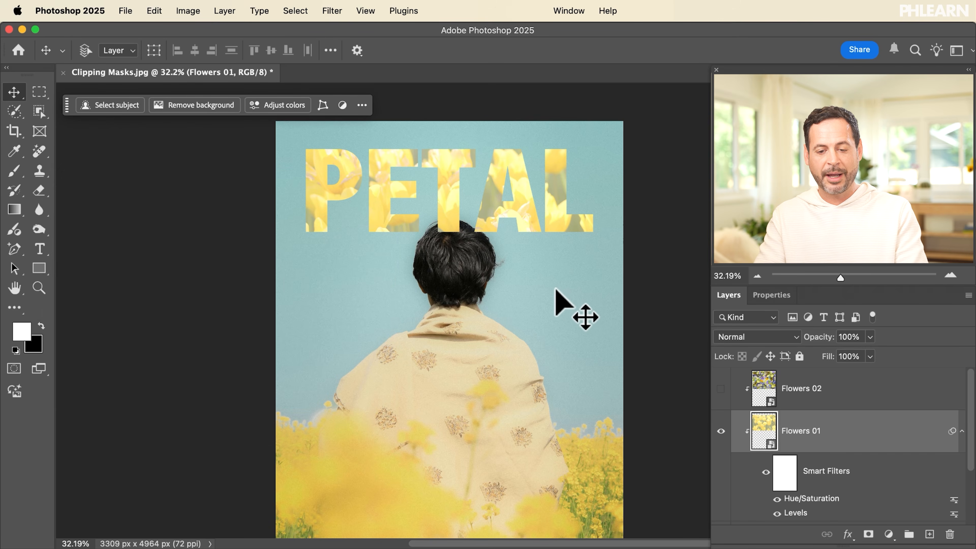
# Give PETAL a blue-grey Multiply drop shadow: 27% opacity, 123° angle, 37 px distance
pyautogui.scroll(3, 539, 230)
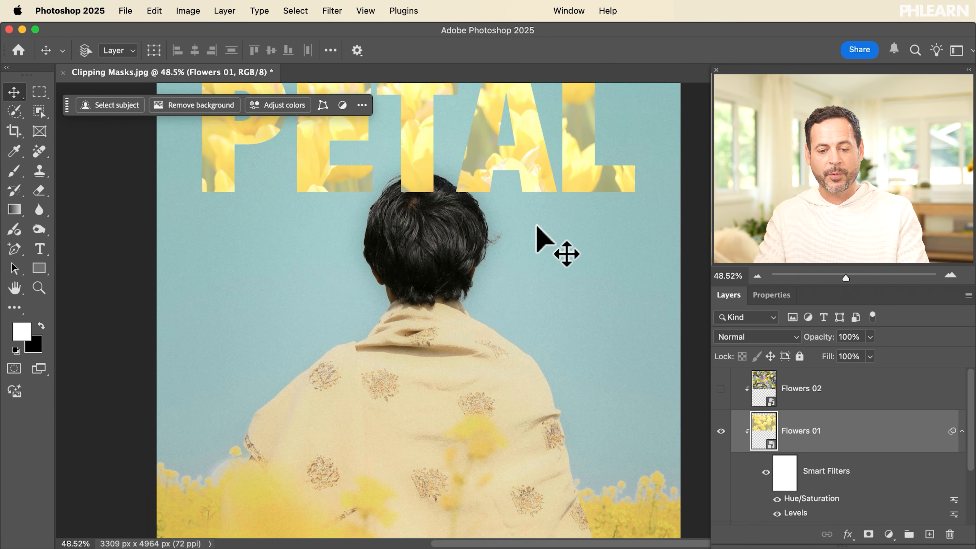
pyautogui.scroll(-3, 848, 422)
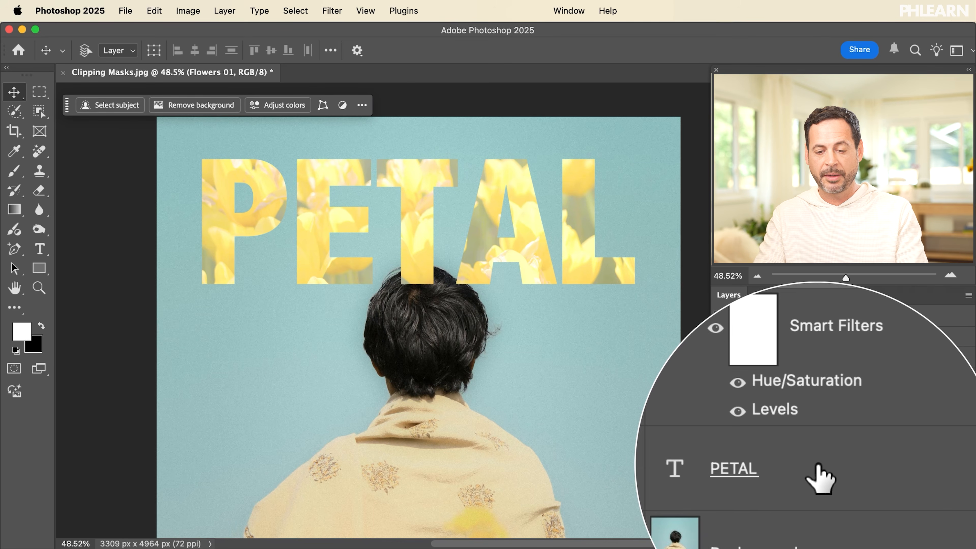
pyautogui.doubleClick(819, 467)
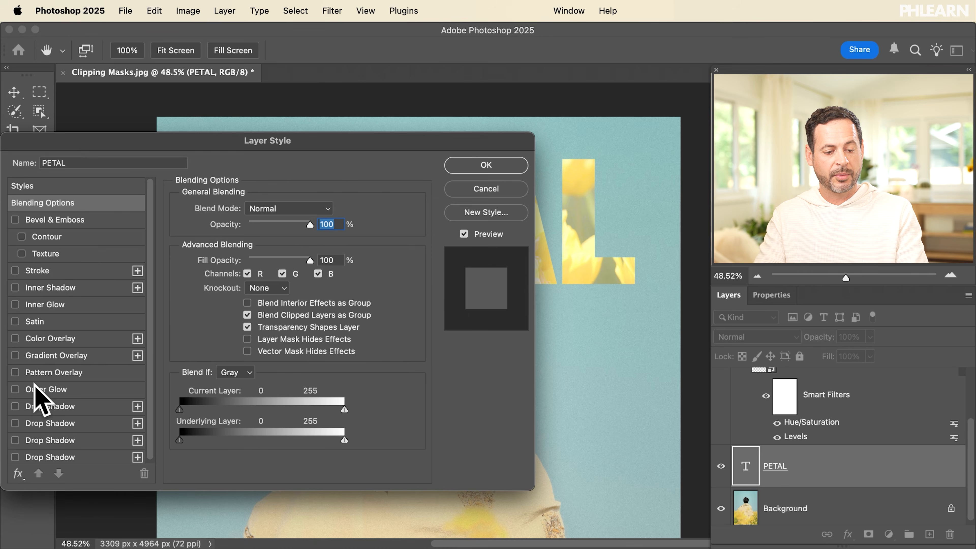
pyautogui.click(42, 407)
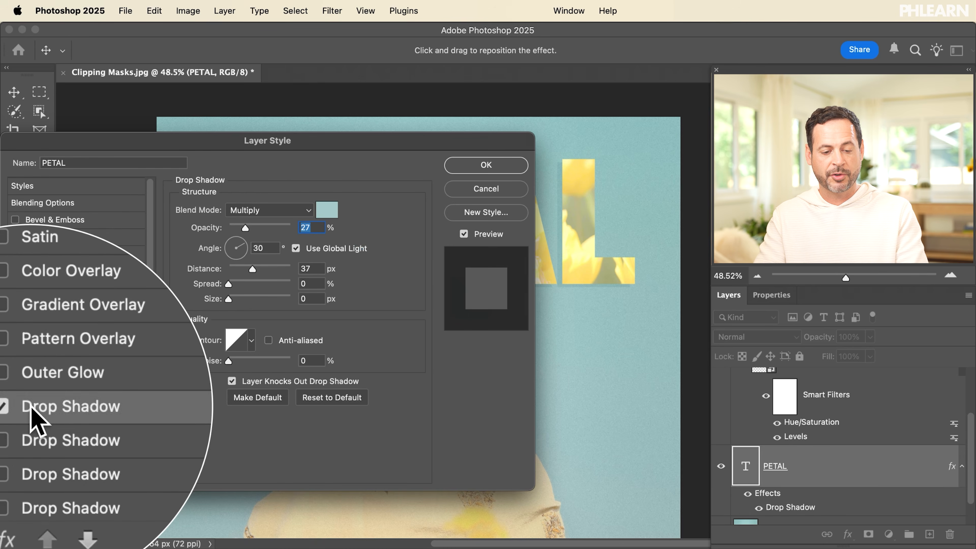
pyautogui.click(327, 211)
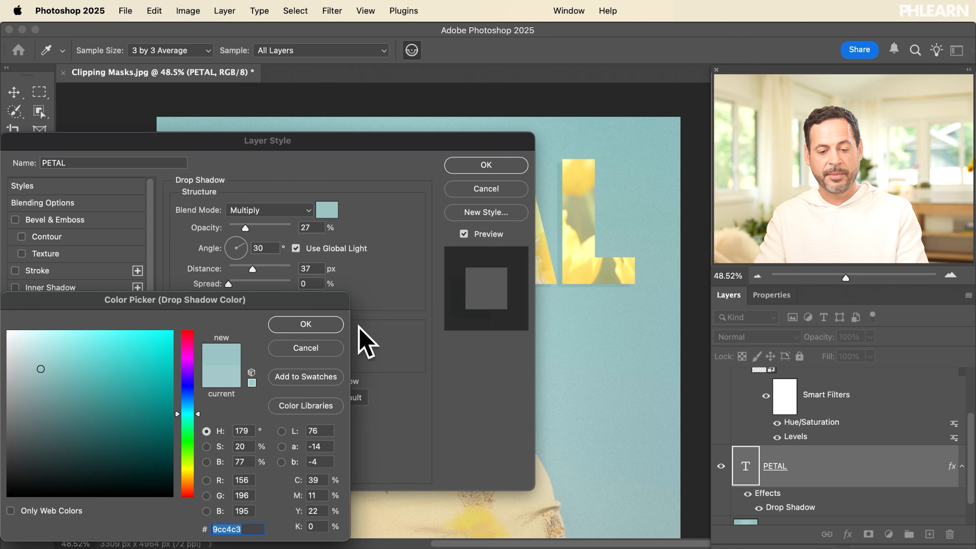
pyautogui.click(306, 325)
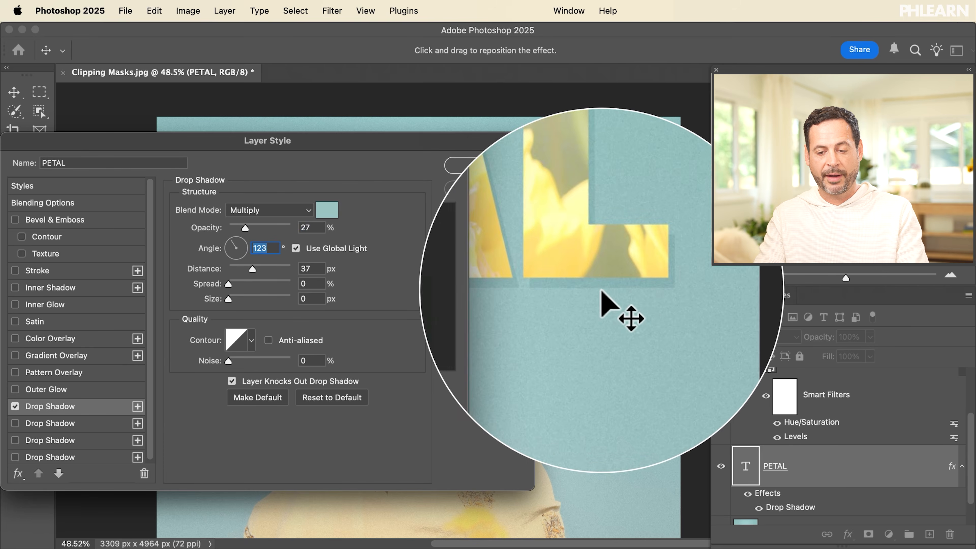
pyautogui.click(485, 165)
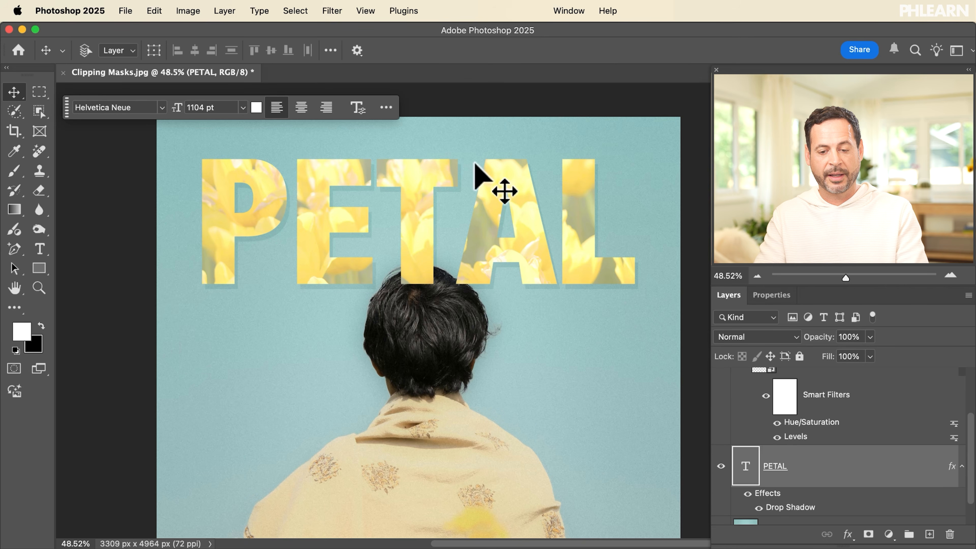
# Toggle PETAL's drop shadow off and on to compare, leaving it on
pyautogui.click(747, 494)
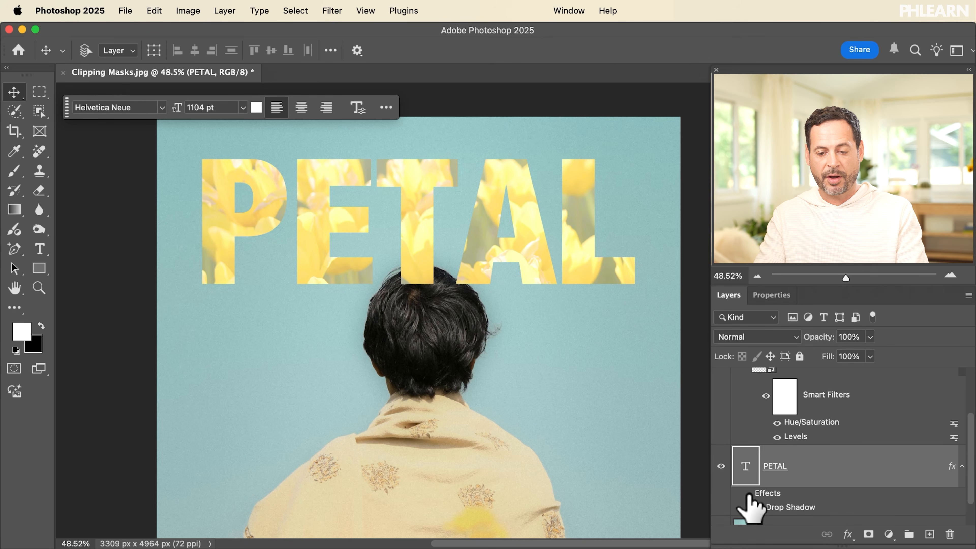
pyautogui.click(747, 493)
pyautogui.click(747, 494)
pyautogui.click(748, 494)
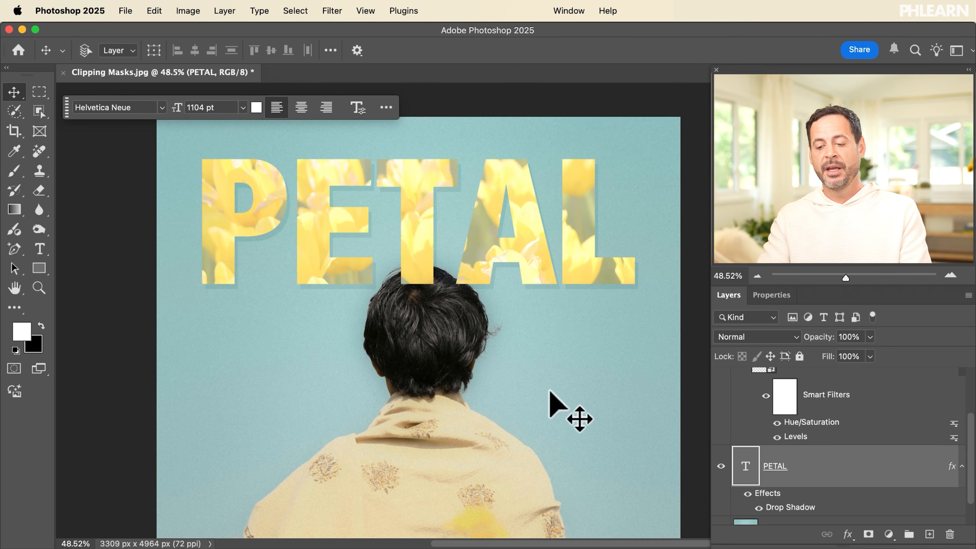
# Group Flowers 02, Flowers 01 and PETAL together into Group 1
pyautogui.scroll(3, 769, 468)
pyautogui.click(806, 396)
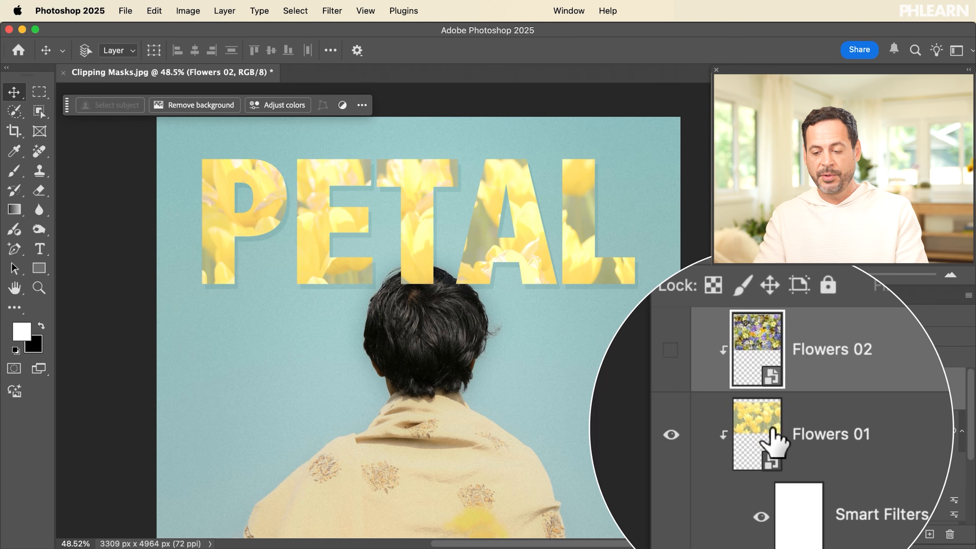
pyautogui.keyDown('shift'); pyautogui.click(797, 431); pyautogui.keyUp('shift')
pyautogui.scroll(-3, 786, 432)
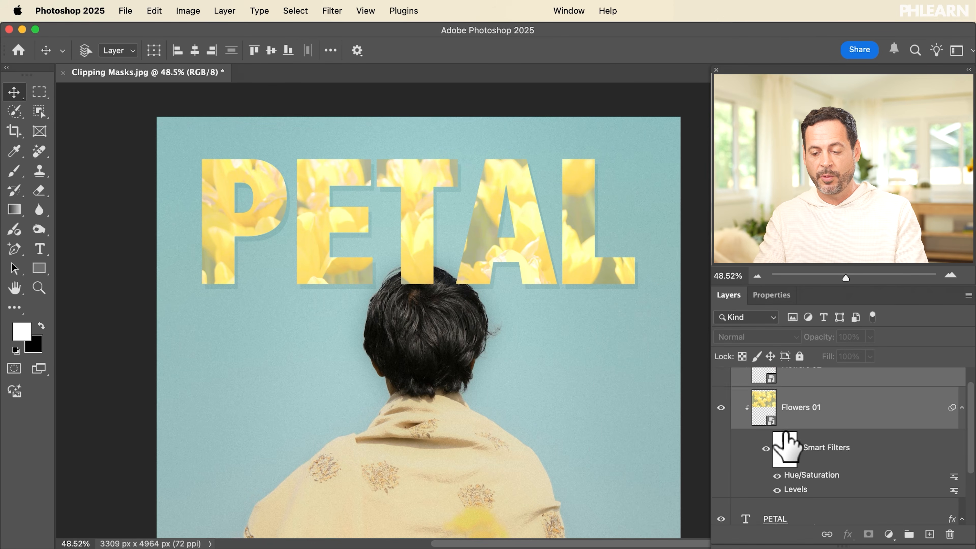
pyautogui.keyDown('shift'); pyautogui.click(799, 496); pyautogui.keyUp('shift')
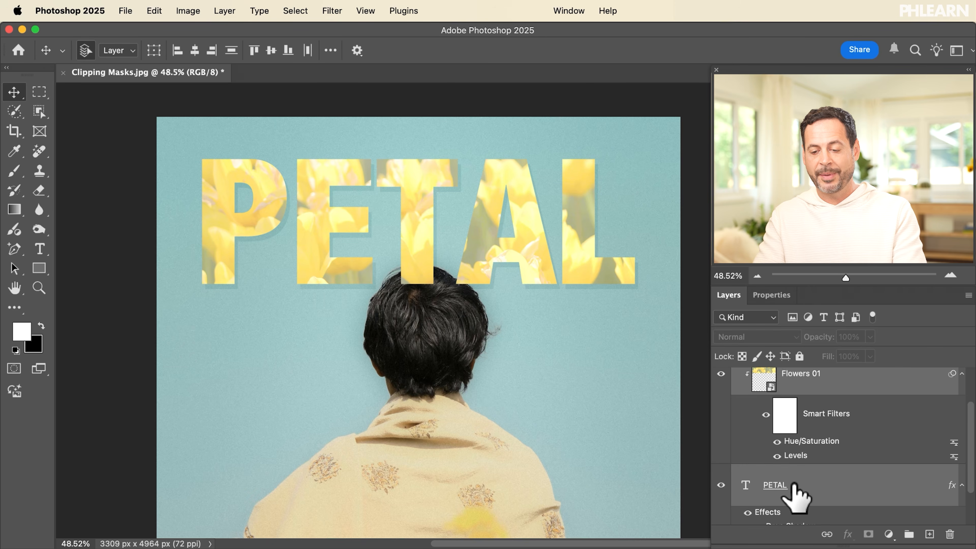
pyautogui.press('super+g')
# Check Group 1 by toggling its visibility, then test-move it and undo the move
pyautogui.click(721, 376)
pyautogui.click(721, 376)
pyautogui.click(721, 376)
pyautogui.click(721, 376)
pyautogui.moveTo(442, 246); pyautogui.dragTo(452, 300)
pyautogui.press('super+z')
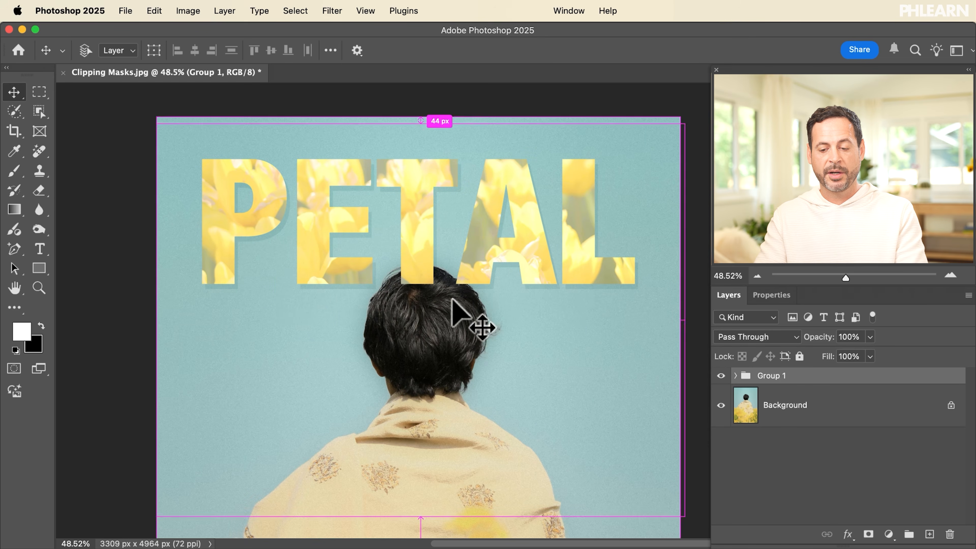
# Mask Group 1 with a Select Subject cut-out of the person from the Background
pyautogui.click(749, 418)
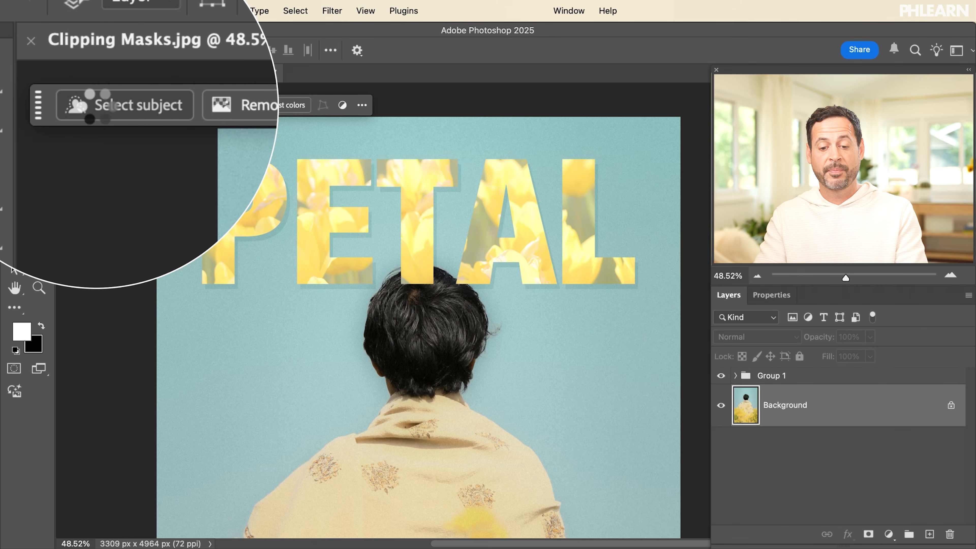
pyautogui.click(98, 103)
pyautogui.click(779, 379)
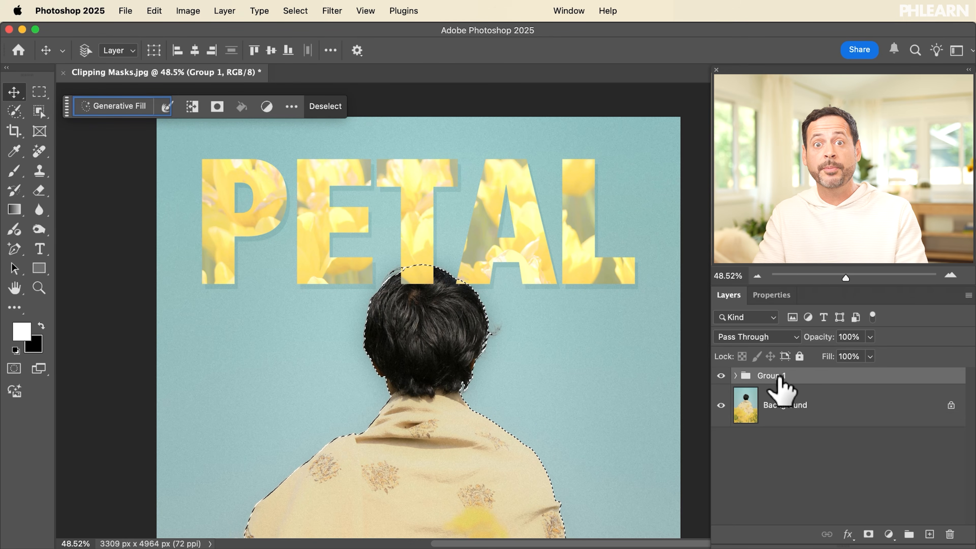
pyautogui.click(869, 534)
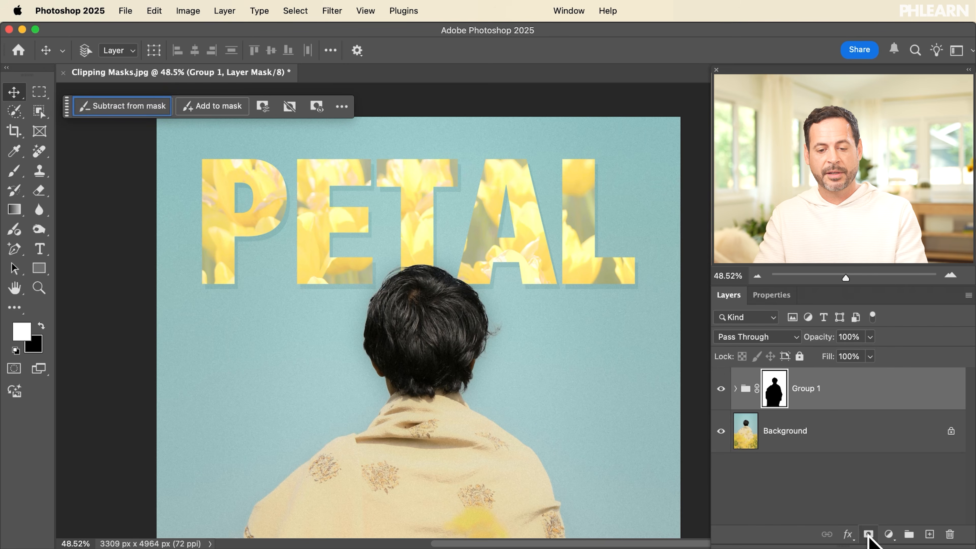
# Shift the Flowers 01 tulip layer about 60 px within the PETAL letters
pyautogui.click(735, 389)
pyautogui.click(780, 473)
pyautogui.moveTo(499, 350); pyautogui.dragTo(503, 327)
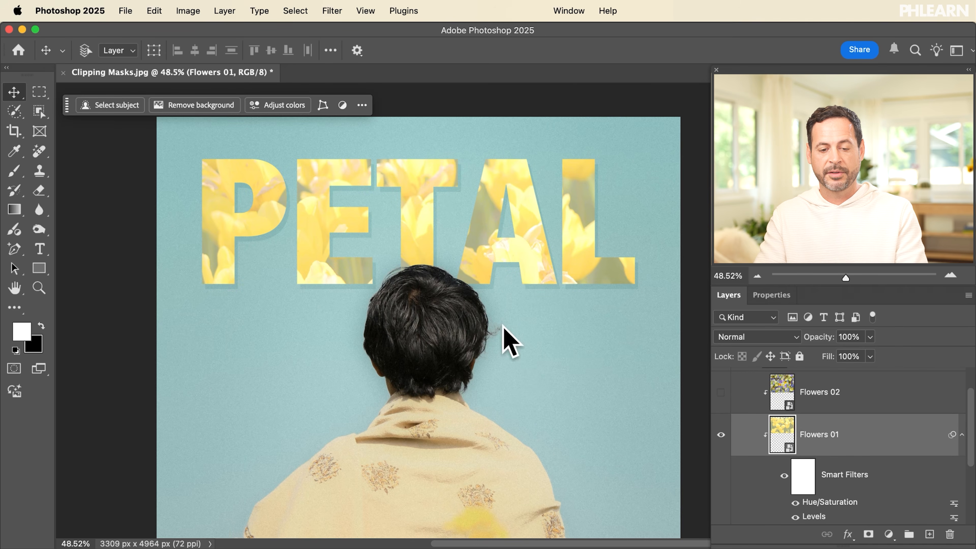
# Select the PETAL text layer and reposition it slightly on the canvas
pyautogui.scroll(-3, 811, 479)
pyautogui.click(812, 481)
pyautogui.moveTo(546, 367); pyautogui.dragTo(559, 396)
pyautogui.press('super+a')
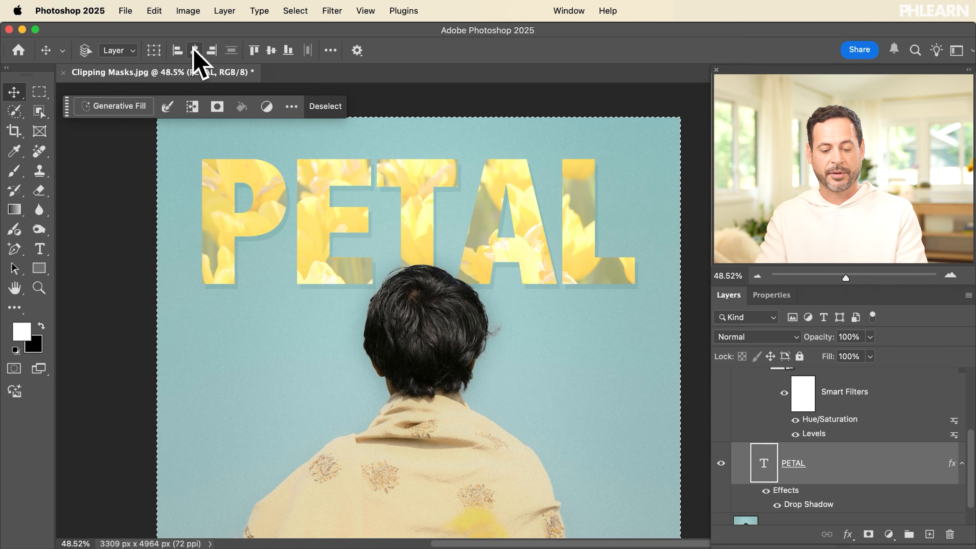
pyautogui.press('super+d')
pyautogui.scroll(-3, 524, 304)
pyautogui.scroll(-1, 524, 304)
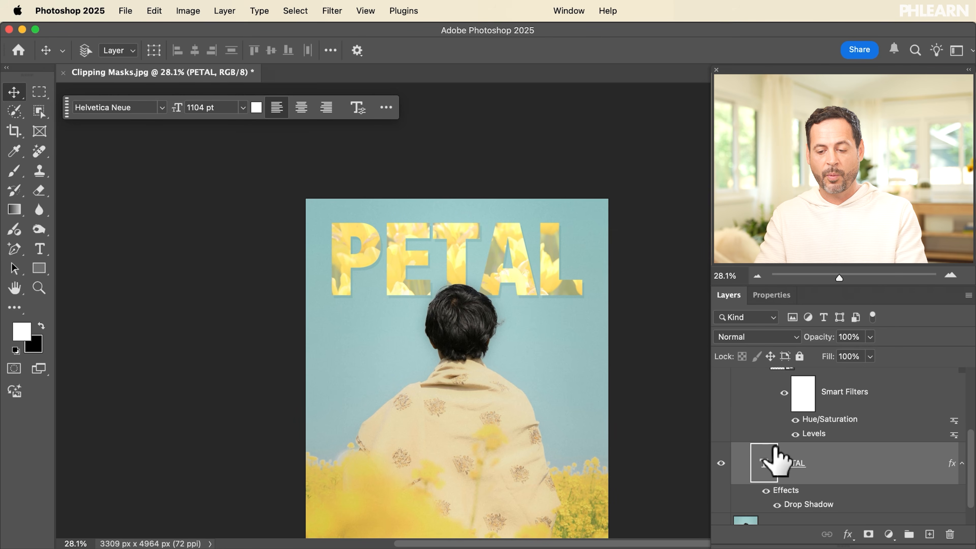
# Scale PETAL down to 916.83 pt and nudge it slightly right
pyautogui.press('super+t')
pyautogui.moveTo(582, 331); pyautogui.dragTo(563, 316)
pyautogui.press('Return')
pyautogui.moveTo(547, 352); pyautogui.dragTo(550, 350)
# Centre PETAL horizontally on the canvas with Align Horizontal Centers
pyautogui.press('super+a')
pyautogui.click(195, 50)
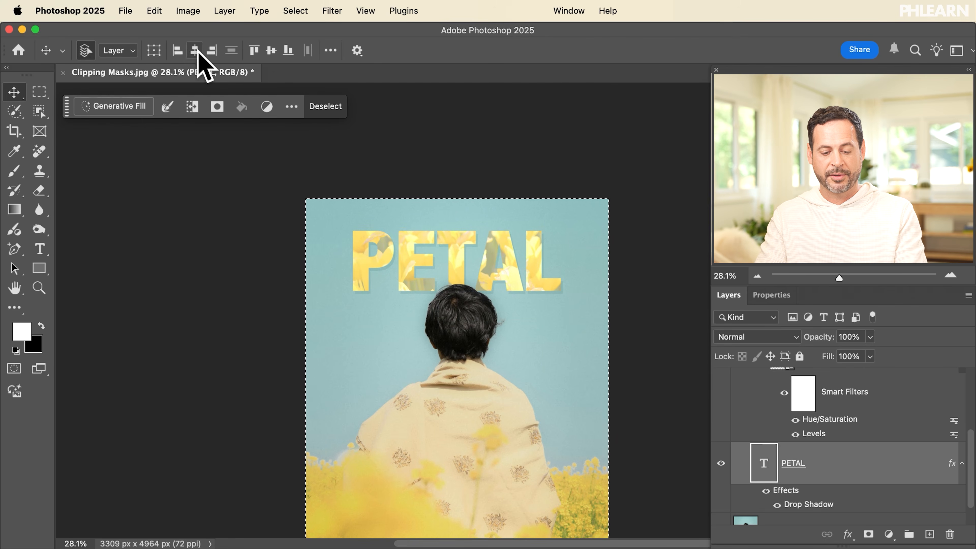
pyautogui.press('super+d')
pyautogui.scroll(3, 558, 304)
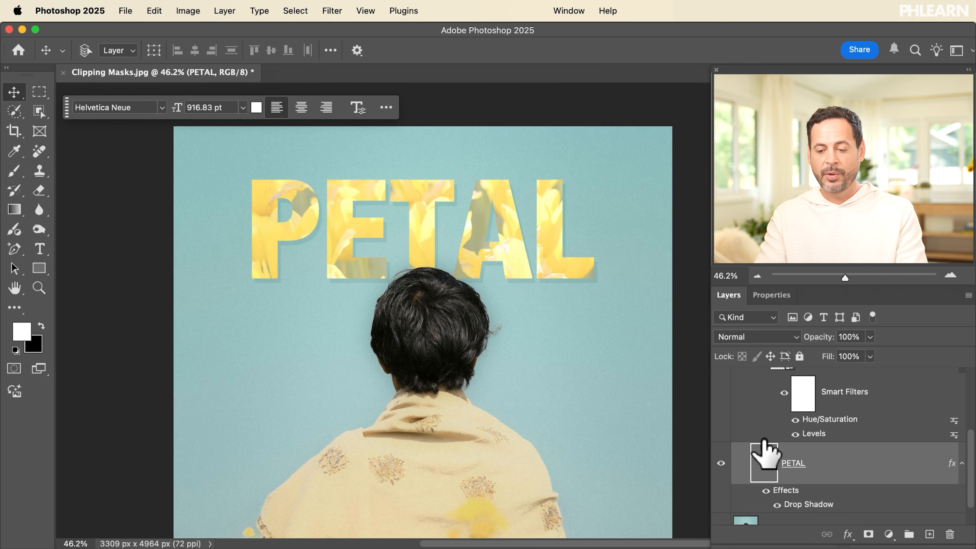
pyautogui.scroll(4, 765, 452)
# Show Flowers 02 and lighten it with Levels: midtones left, output black 133
pyautogui.click(721, 423)
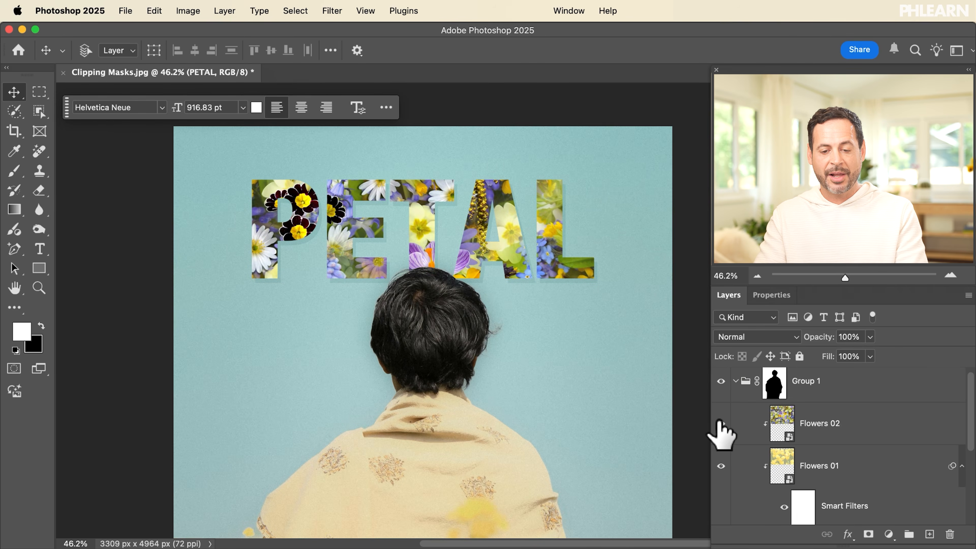
pyautogui.click(799, 425)
pyautogui.press('super+l')
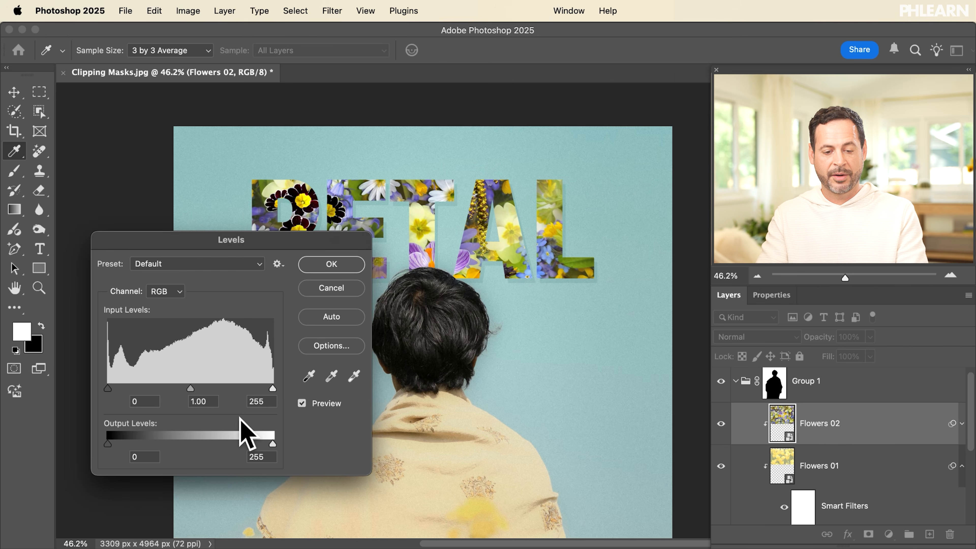
pyautogui.moveTo(194, 387); pyautogui.dragTo(141, 384)
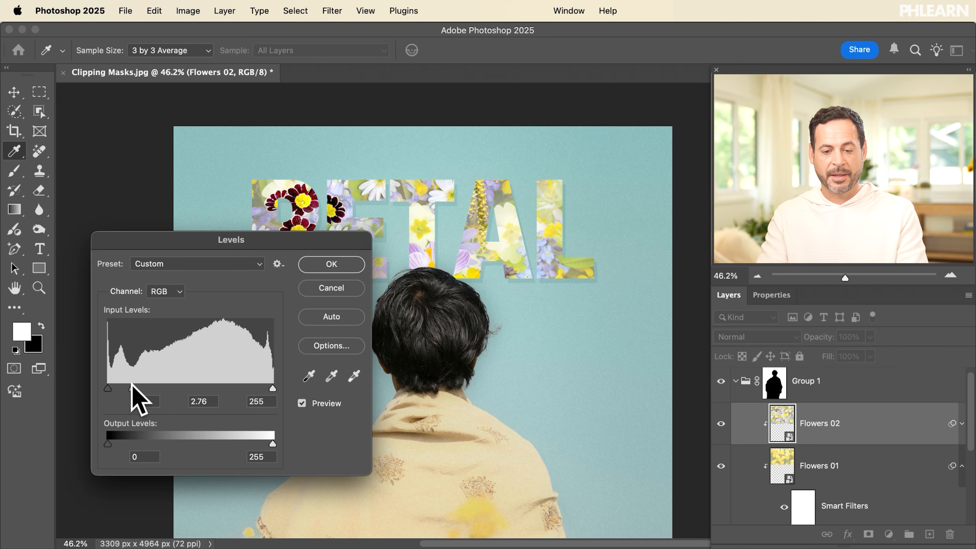
pyautogui.moveTo(109, 442); pyautogui.dragTo(194, 441)
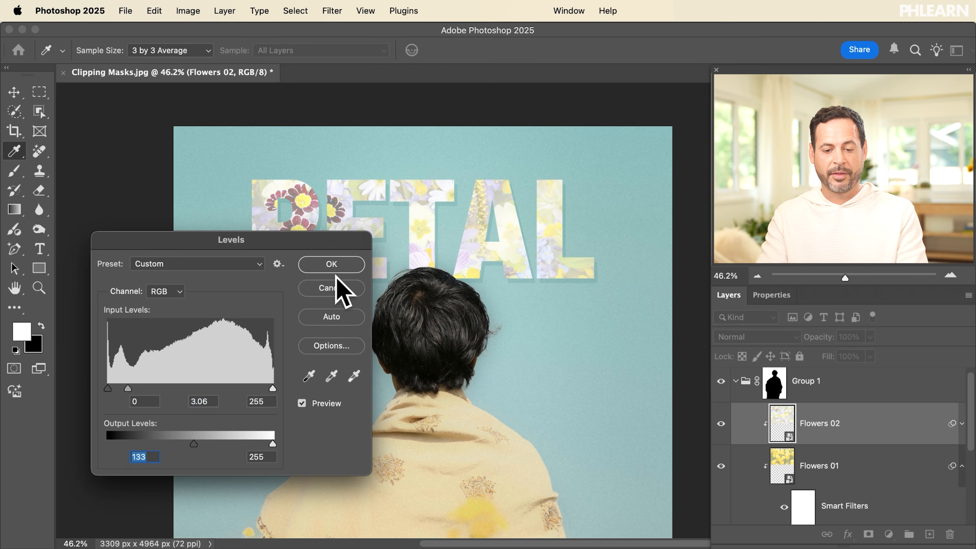
pyautogui.click(333, 265)
# Compare Flowers 02 against the tulips, keep both visible, and collapse Group 1
pyautogui.click(721, 424)
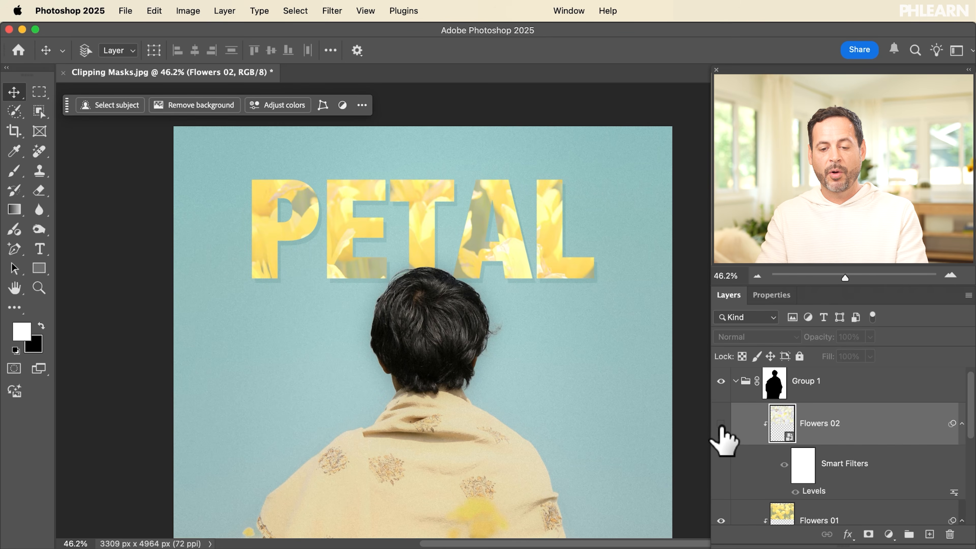
pyautogui.click(722, 520)
pyautogui.click(721, 521)
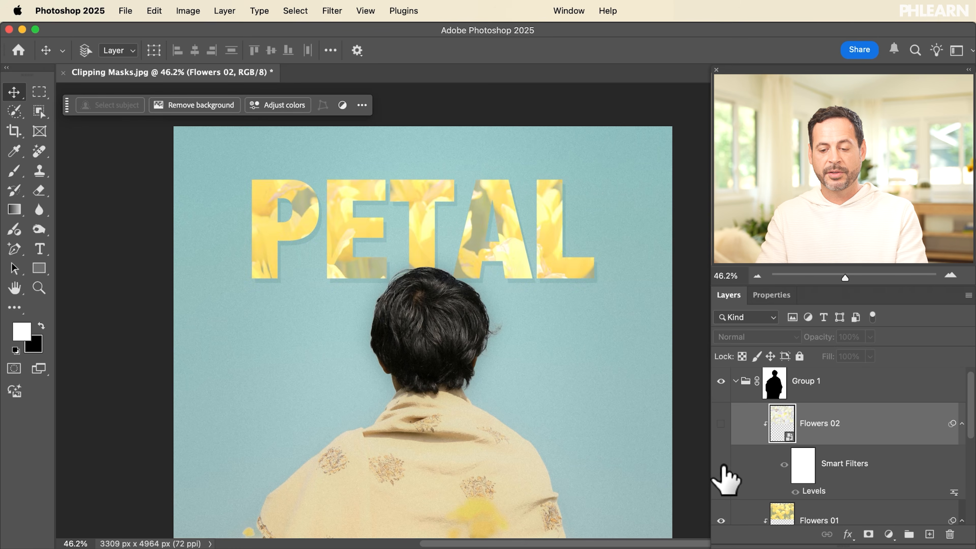
pyautogui.click(721, 424)
pyautogui.scroll(-2, 518, 304)
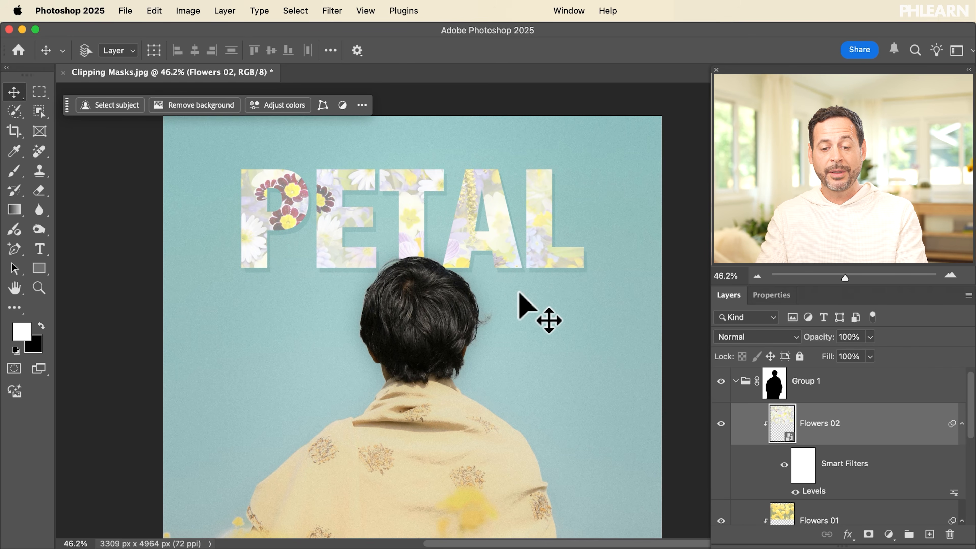
pyautogui.scroll(-5, 519, 298)
pyautogui.scroll(2, 518, 303)
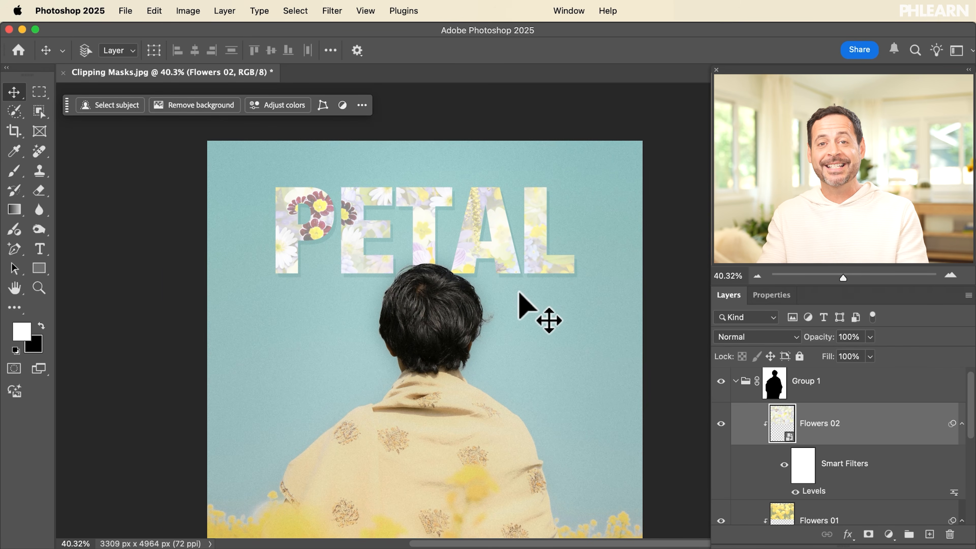
pyautogui.scroll(-3, 836, 446)
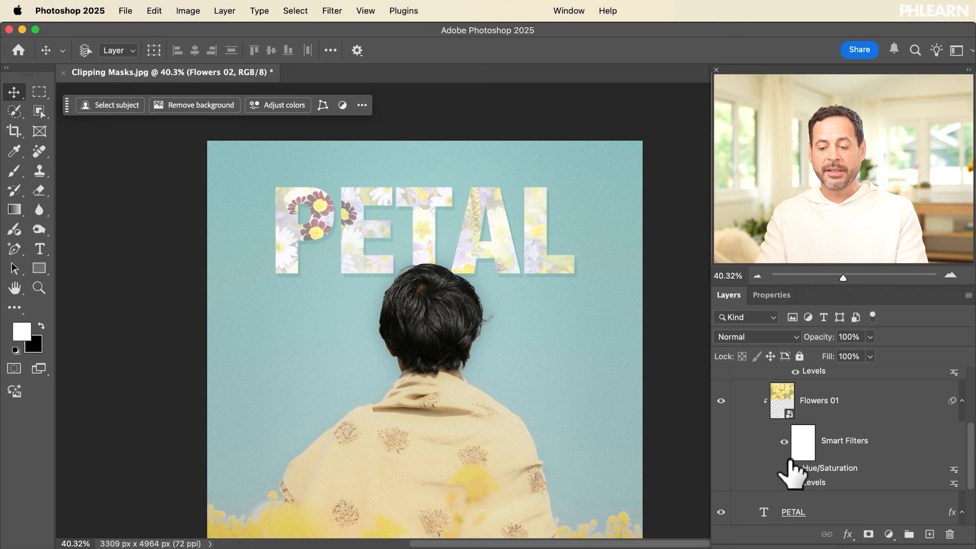
pyautogui.scroll(3, 791, 474)
pyautogui.click(738, 389)
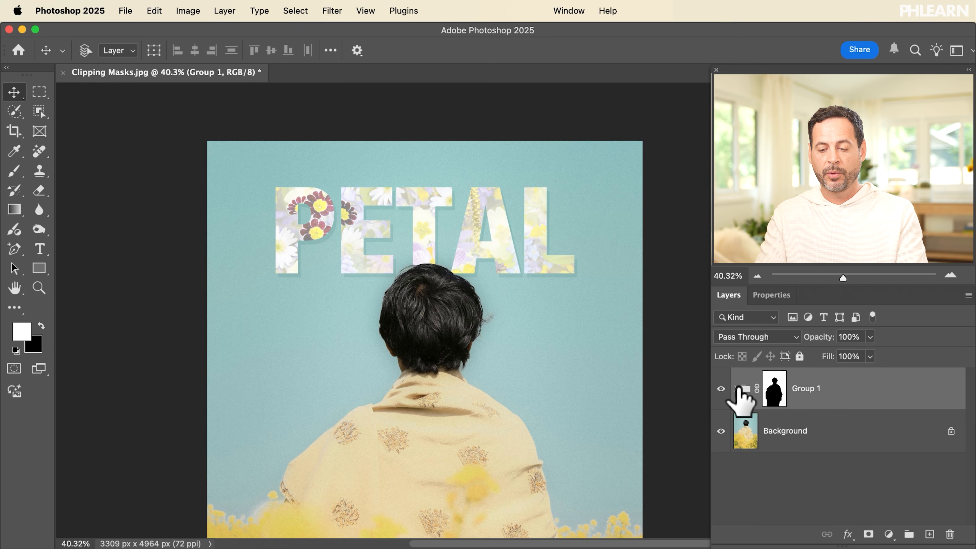
# Draw a white 2619 × 1259 px rectangle over PETAL with 126 px rounded corners
pyautogui.click(39, 268)
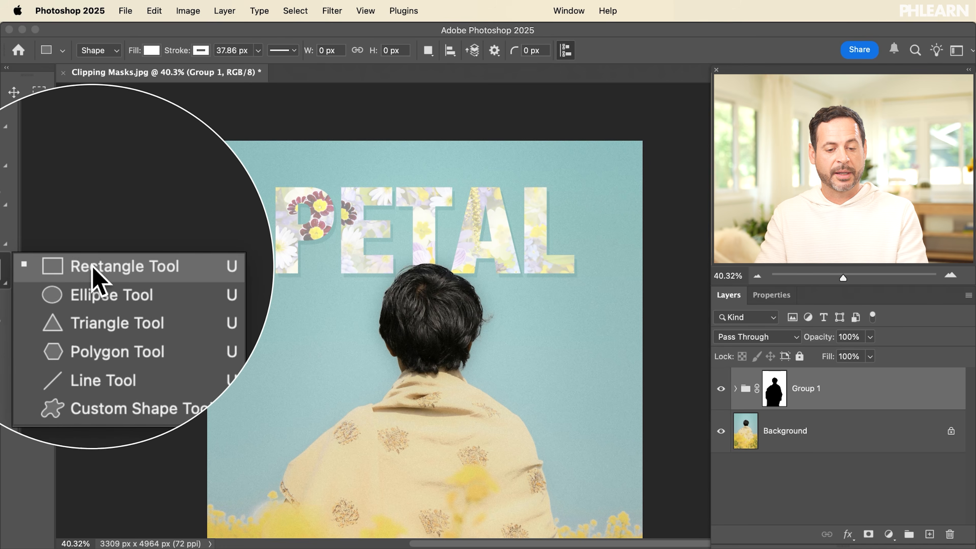
pyautogui.click(92, 267)
pyautogui.moveTo(257, 173); pyautogui.dragTo(601, 339)
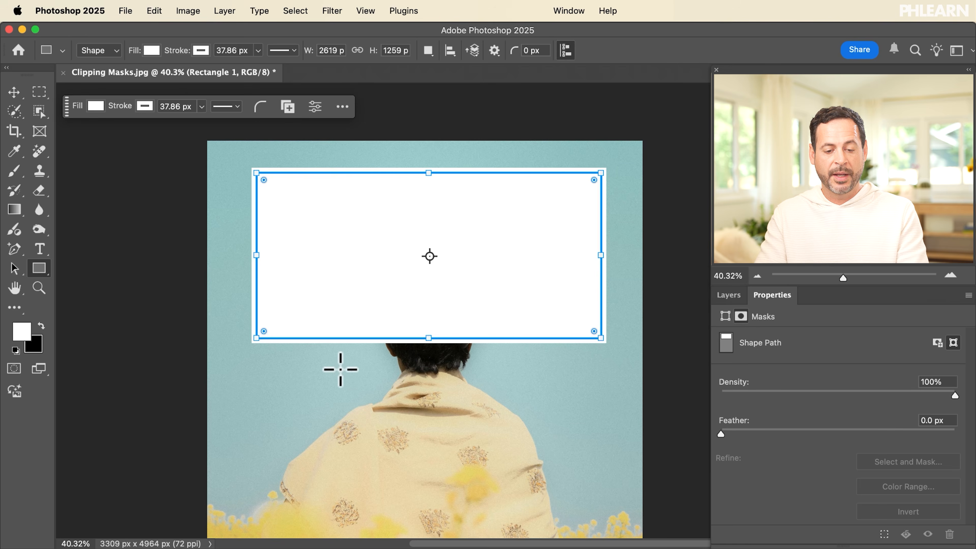
pyautogui.moveTo(264, 331); pyautogui.dragTo(285, 312)
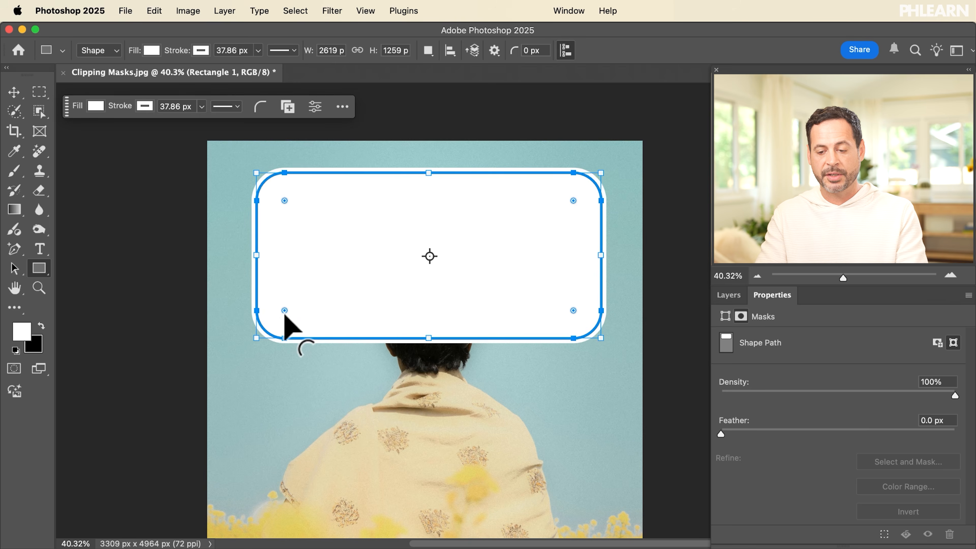
pyautogui.click(728, 295)
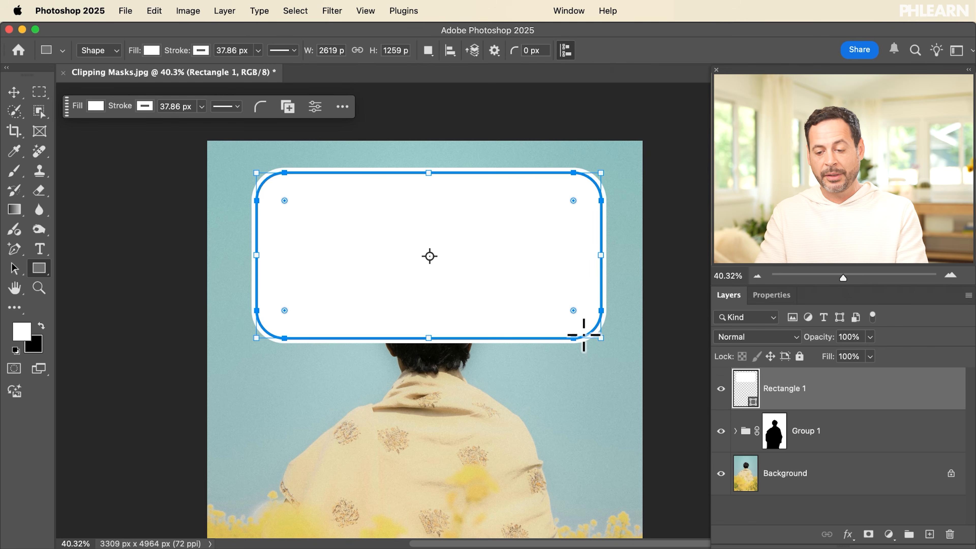
pyautogui.click(736, 433)
# Duplicate the Flowers 01 tulip layer and move the copy above Rectangle 1
pyautogui.click(735, 432)
pyautogui.click(735, 431)
pyautogui.click(735, 432)
pyautogui.scroll(-3, 736, 434)
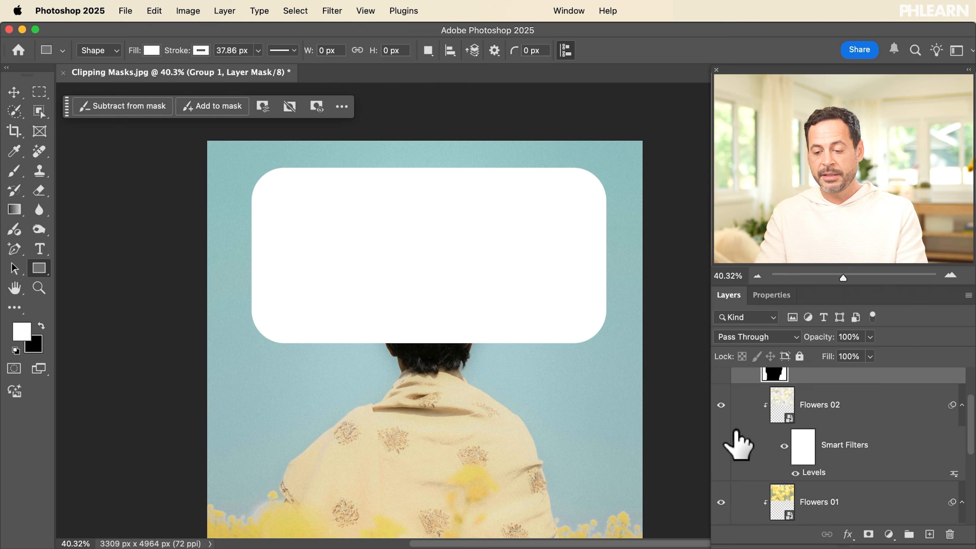
pyautogui.scroll(-2, 737, 445)
pyautogui.click(806, 457)
pyautogui.scroll(-1, 811, 462)
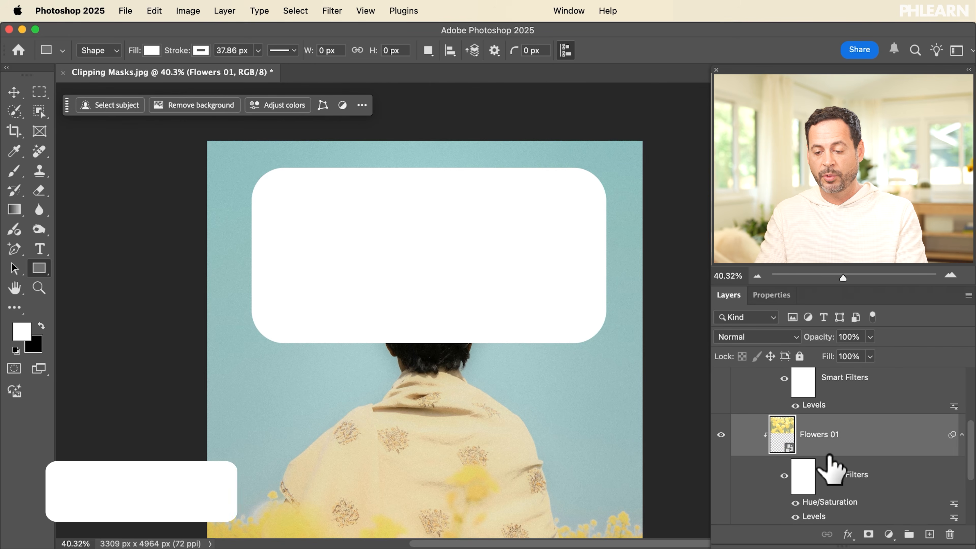
pyautogui.hotkey('ctrl', 'j')
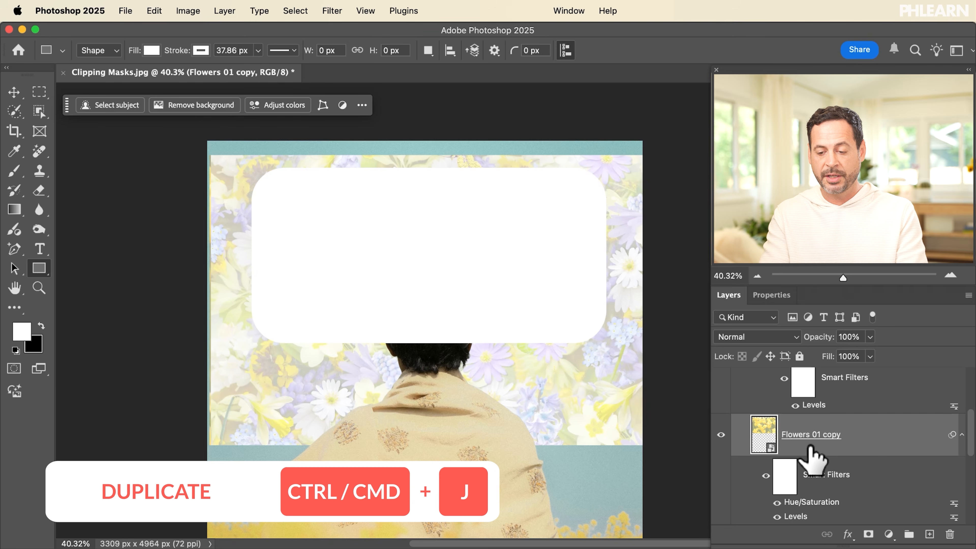
pyautogui.press('shift+super+bracketright')
pyautogui.press('shift+super+bracketright')
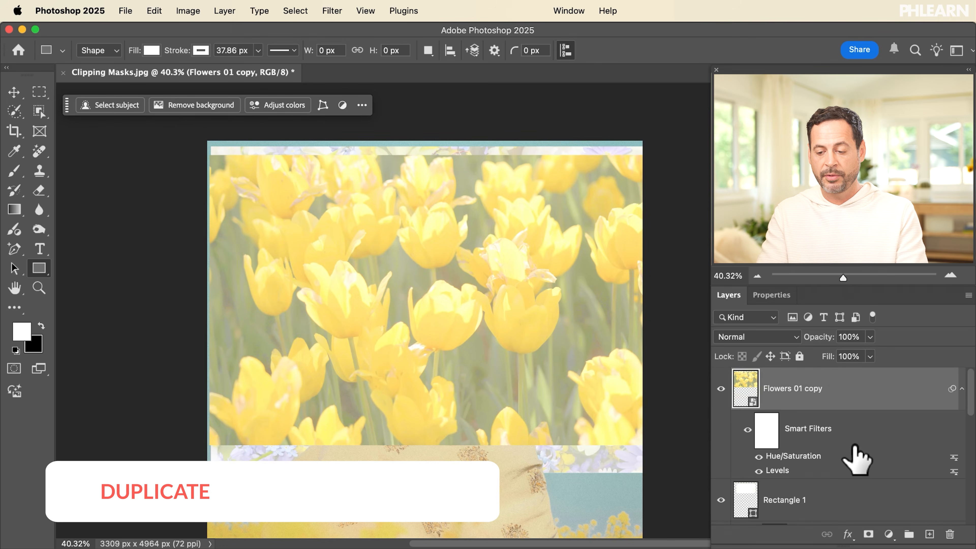
# Hide Group 1, clip the tulip copy to Rectangle 1, and group them as Group 2
pyautogui.scroll(-4, 855, 446)
pyautogui.click(736, 452)
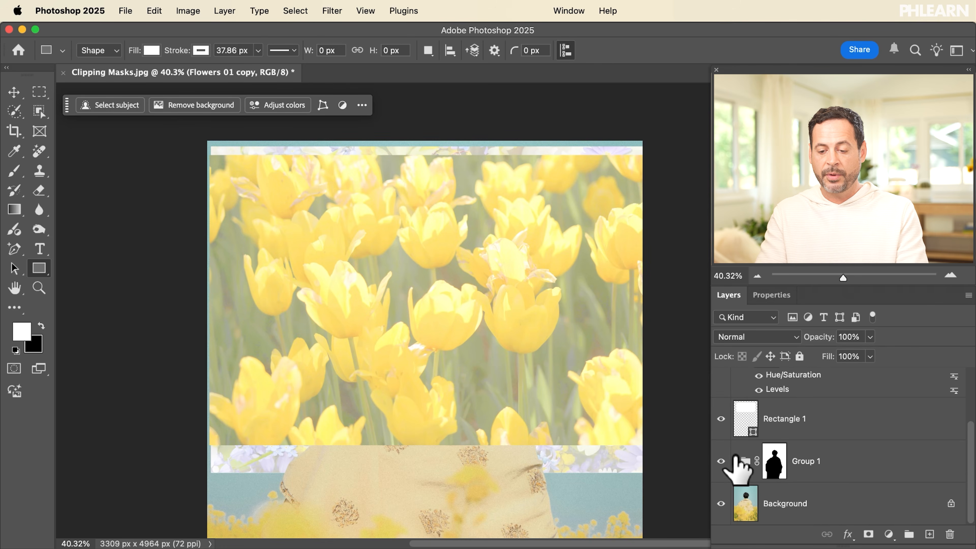
pyautogui.scroll(2, 795, 462)
pyautogui.scroll(-2, 794, 459)
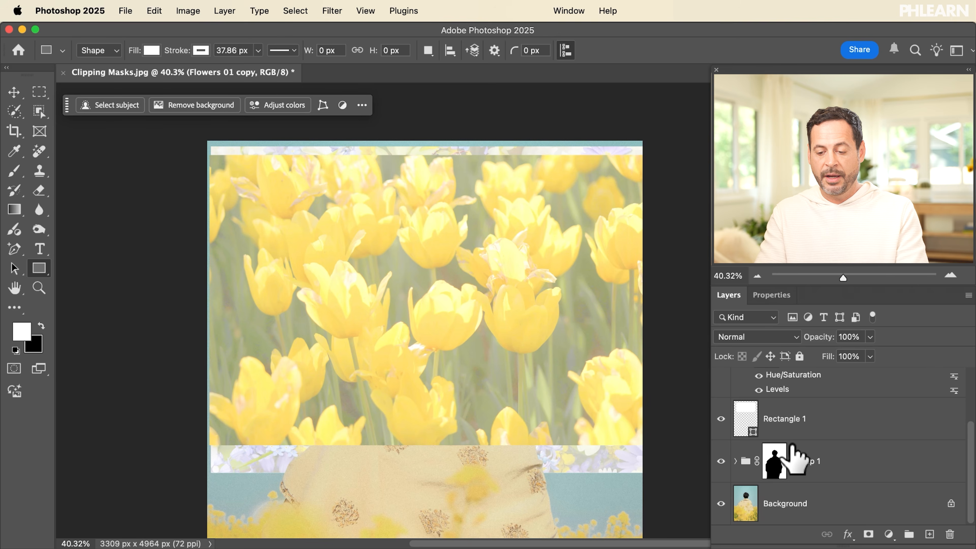
pyautogui.click(721, 461)
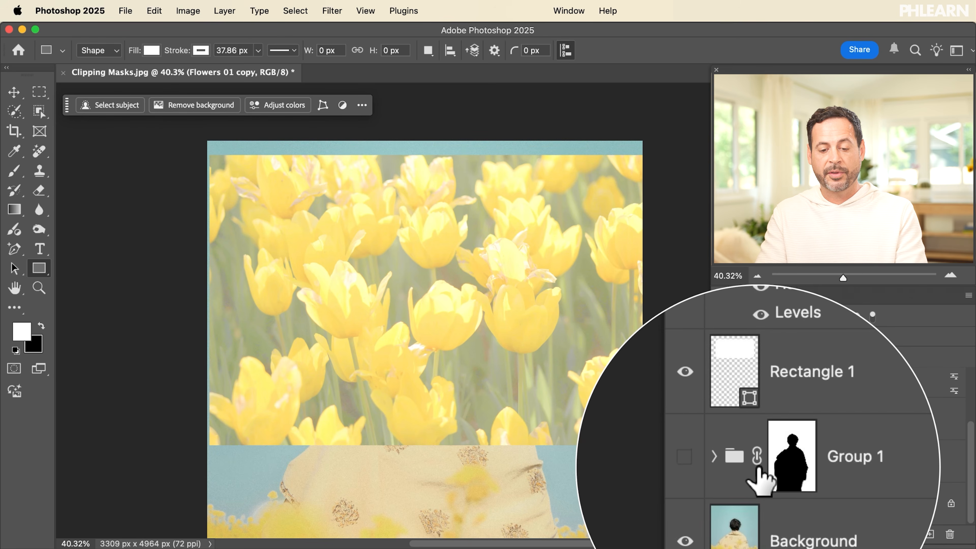
pyautogui.scroll(2, 762, 463)
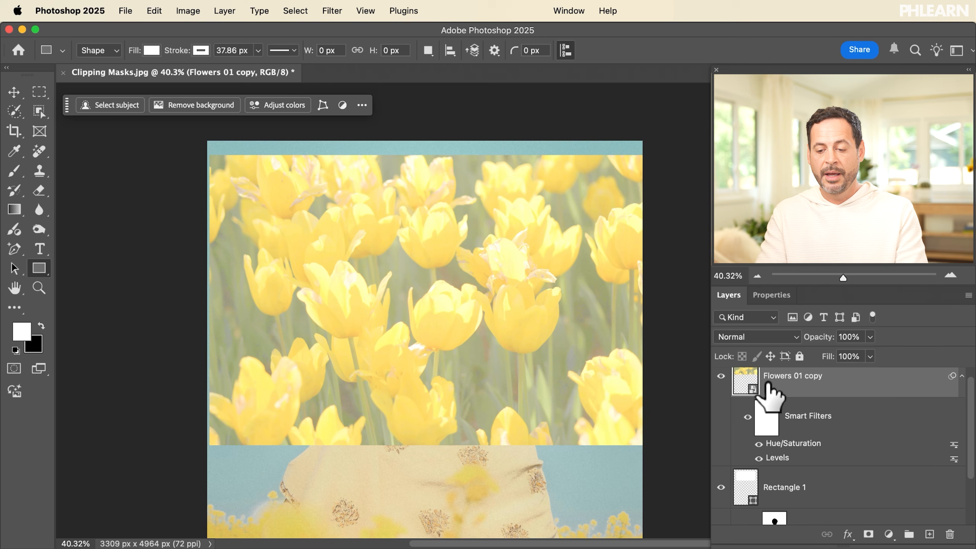
pyautogui.click(961, 377)
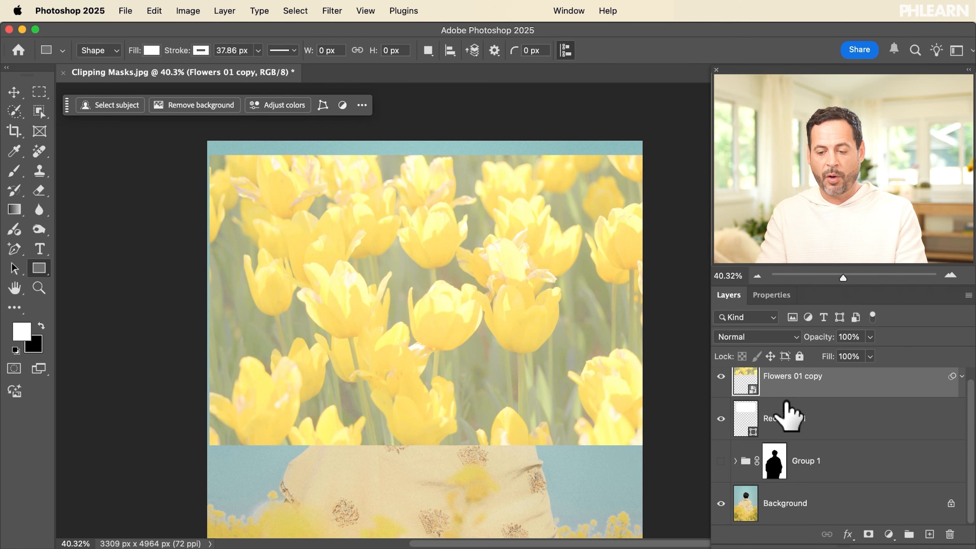
pyautogui.keyDown('alt'); pyautogui.click(785, 389); pyautogui.keyUp('alt')
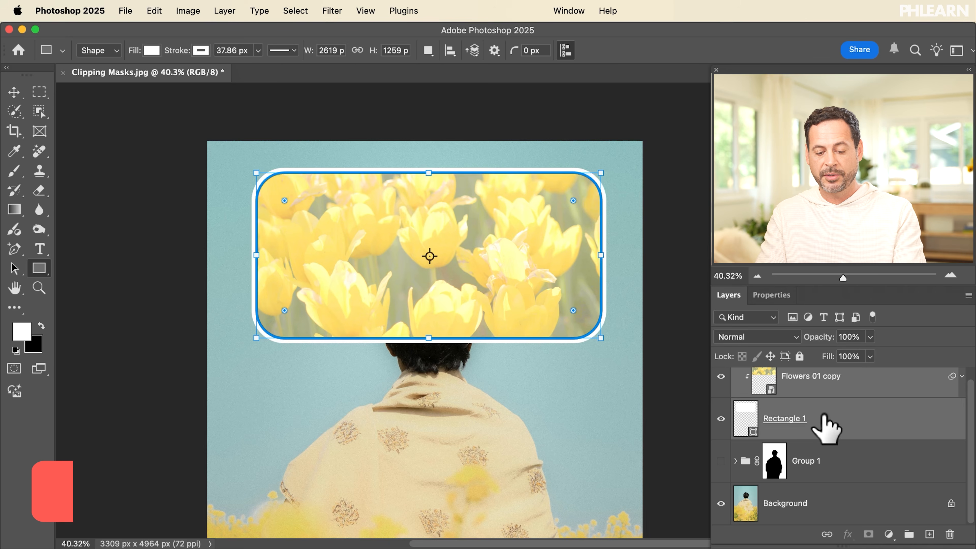
pyautogui.press('super+g')
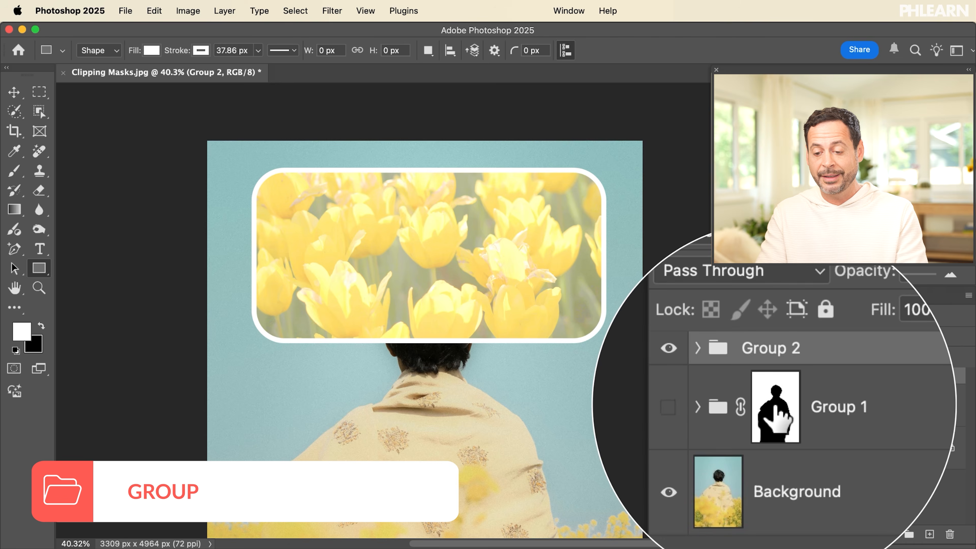
# Move the person mask onto Group 2 so the head overlaps the rectangle, then expand Group 1
pyautogui.moveTo(776, 404); pyautogui.dragTo(794, 374)
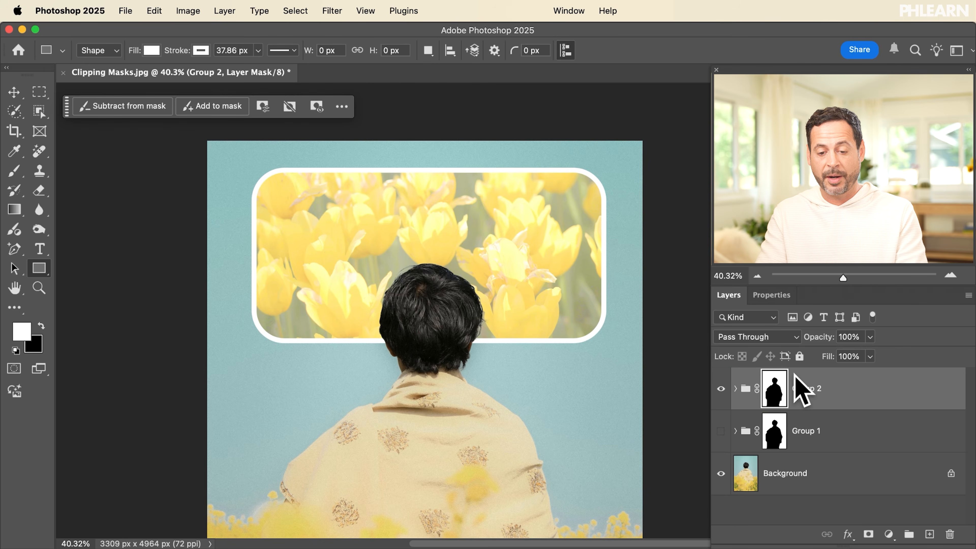
pyautogui.click(735, 431)
pyautogui.scroll(-5, 735, 439)
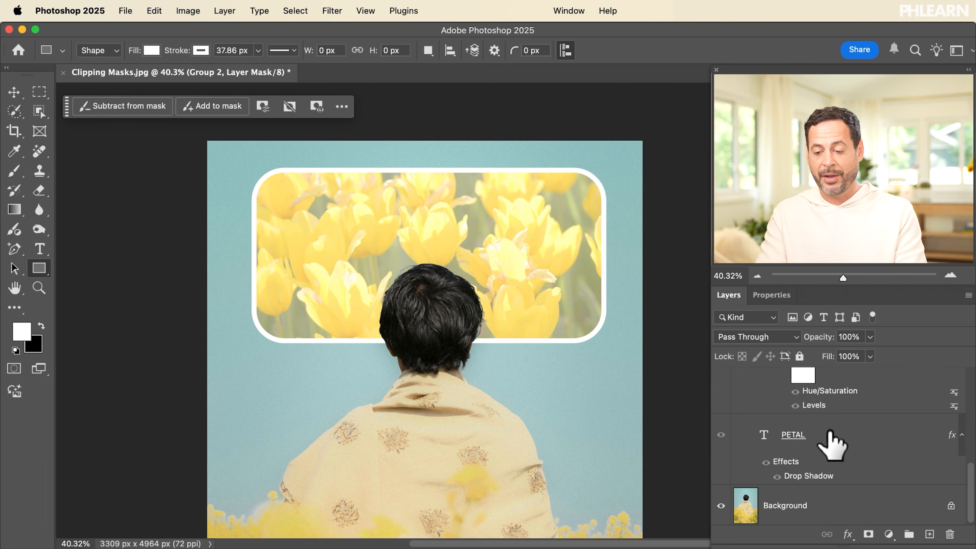
# Duplicate the PETAL text layer and move the copy into Group 2 above the flowers
pyautogui.click(827, 431)
pyautogui.press('super+j')
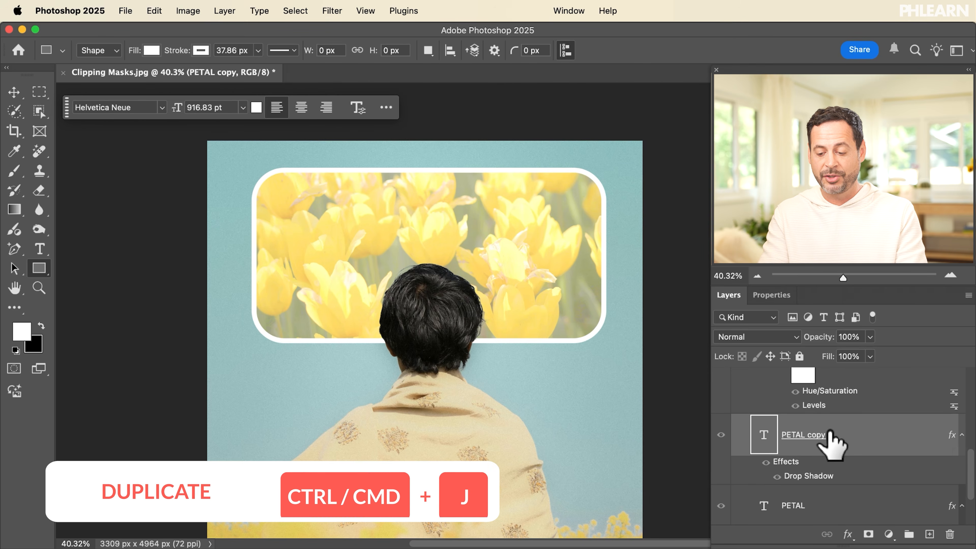
pyautogui.press('super+shift+bracketright')
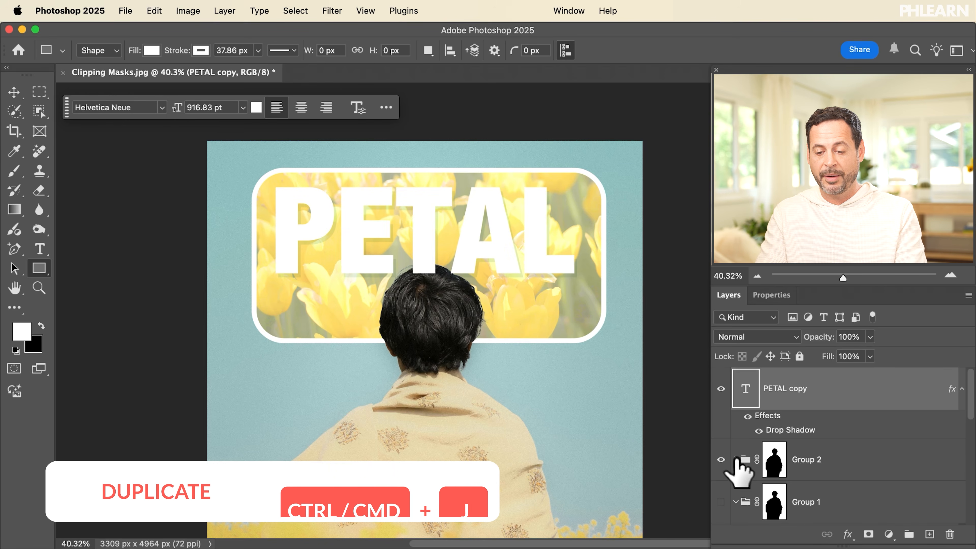
pyautogui.moveTo(848, 394); pyautogui.dragTo(847, 479)
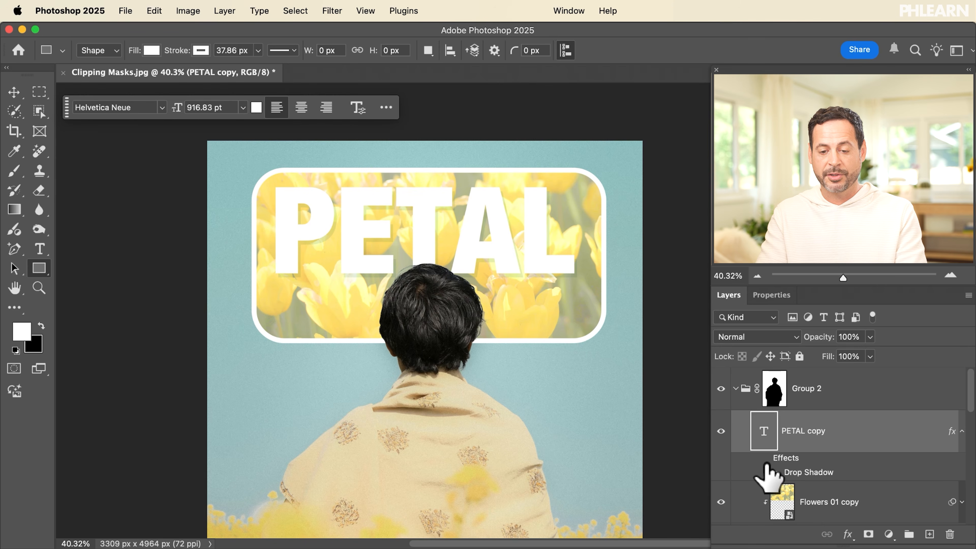
# Centre the PETAL copy horizontally and vertically within the rounded Rectangle 1 shape
pyautogui.press('super+a')
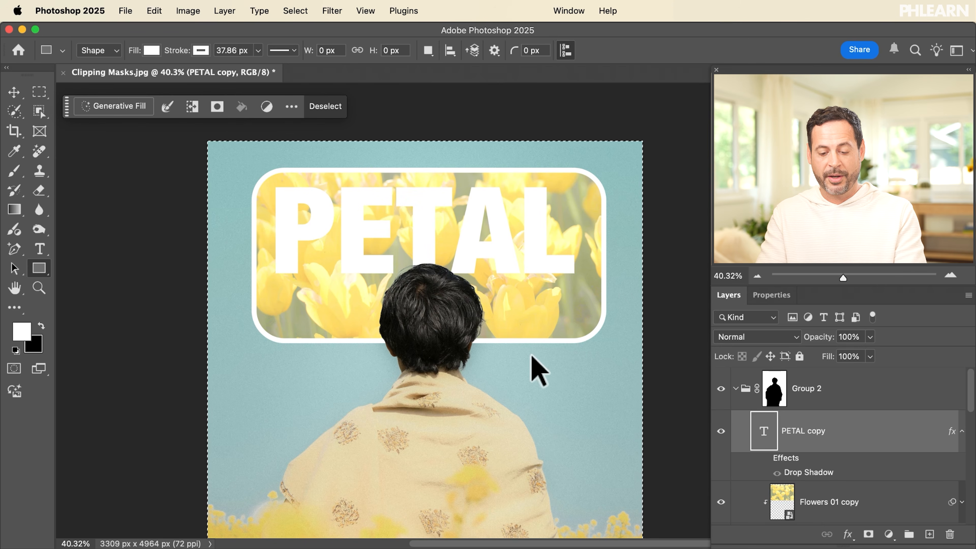
pyautogui.scroll(-3, 767, 465)
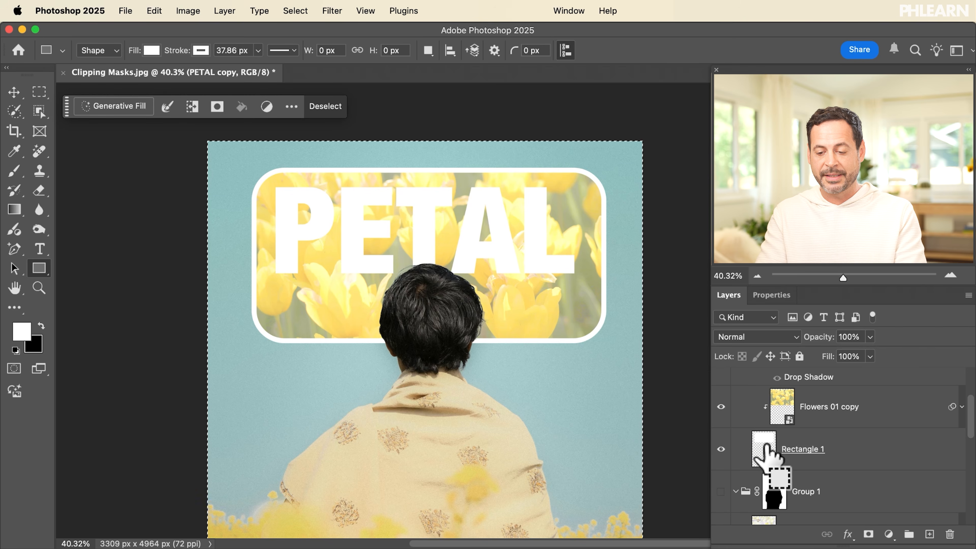
pyautogui.keyDown('super'); pyautogui.click(762, 443); pyautogui.keyUp('super')
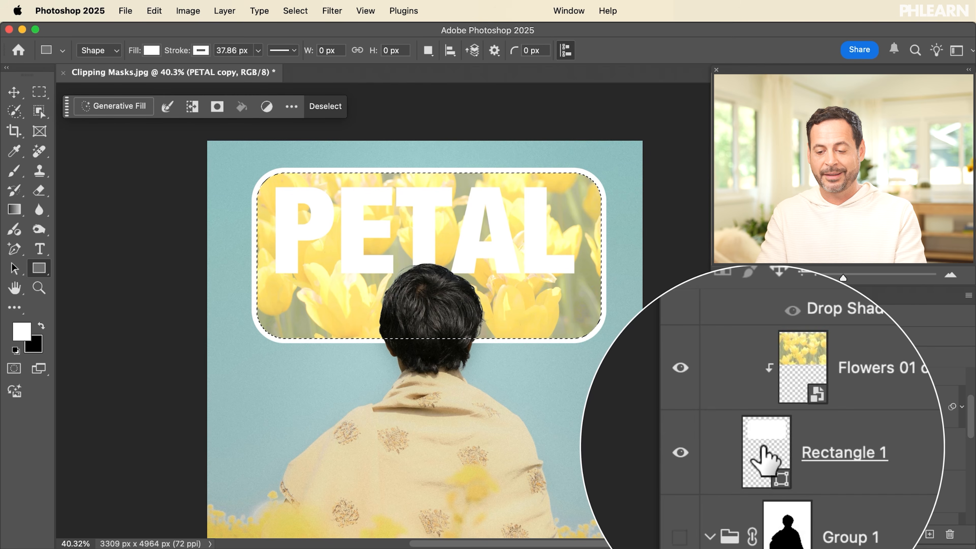
pyautogui.scroll(3, 762, 451)
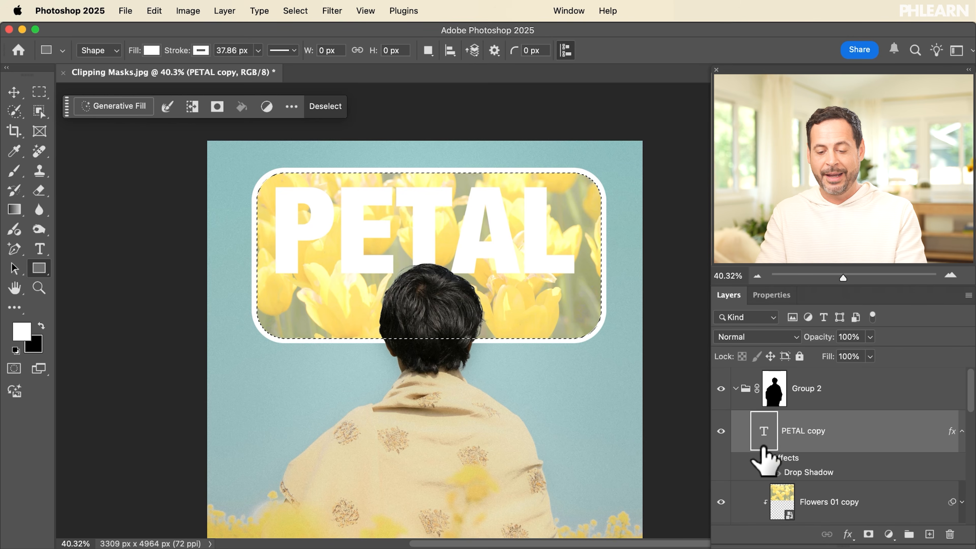
pyautogui.press('v')
pyautogui.click(195, 50)
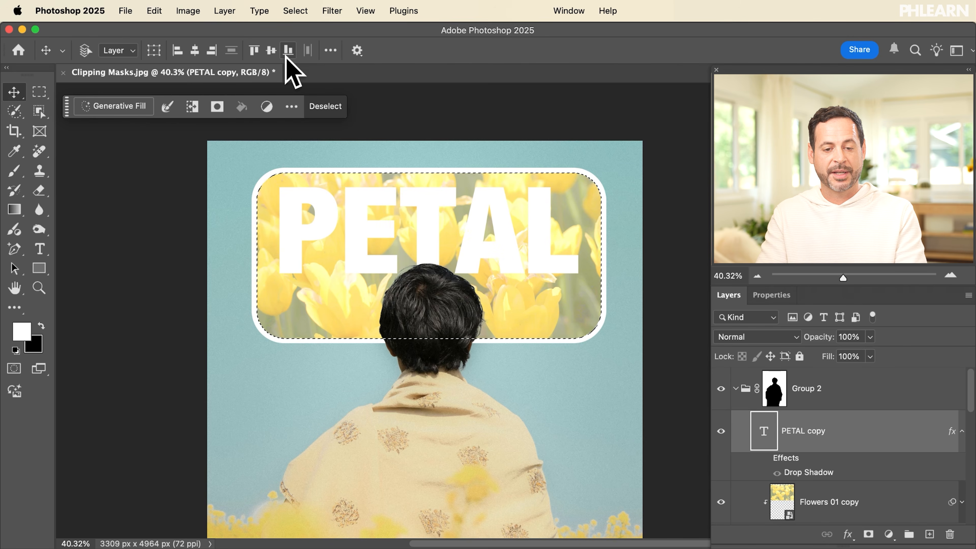
pyautogui.click(271, 51)
pyautogui.press('super+d')
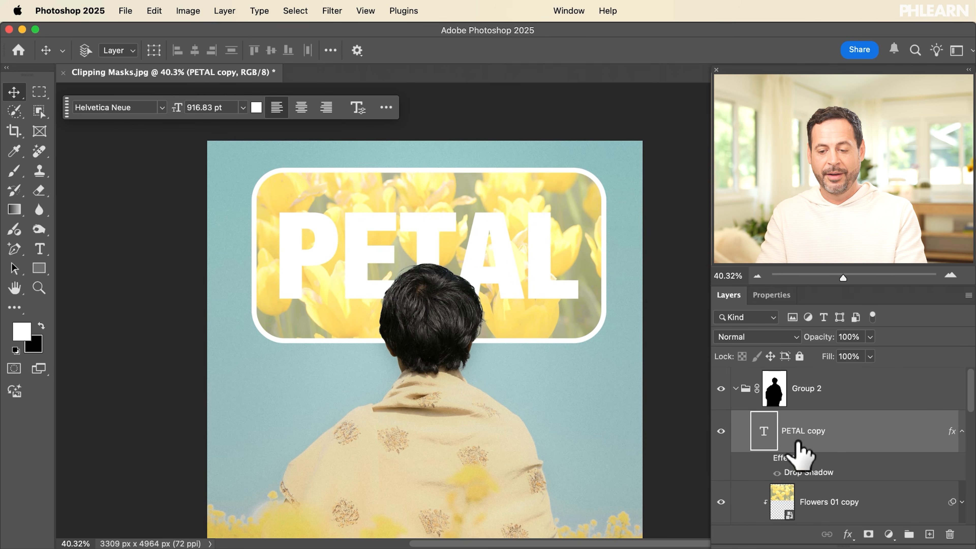
pyautogui.scroll(-3, 765, 427)
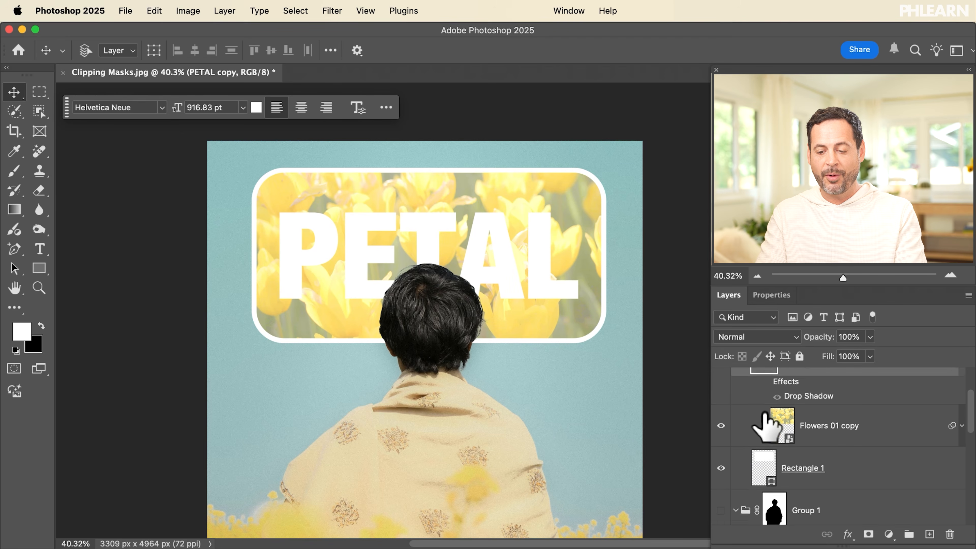
pyautogui.click(842, 458)
# Set Rectangle 1's stroke to none to remove its white outline
pyautogui.click(147, 107)
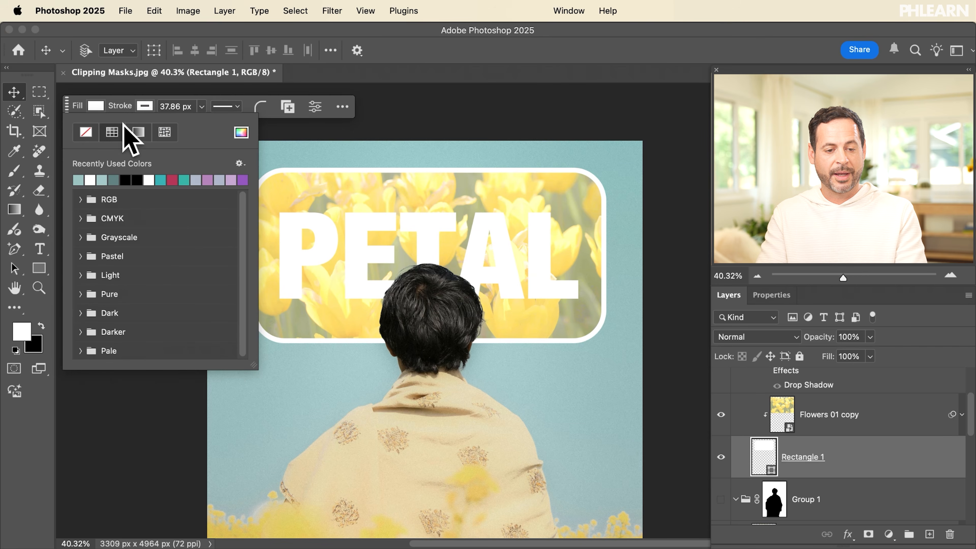
pyautogui.click(86, 133)
pyautogui.click(566, 112)
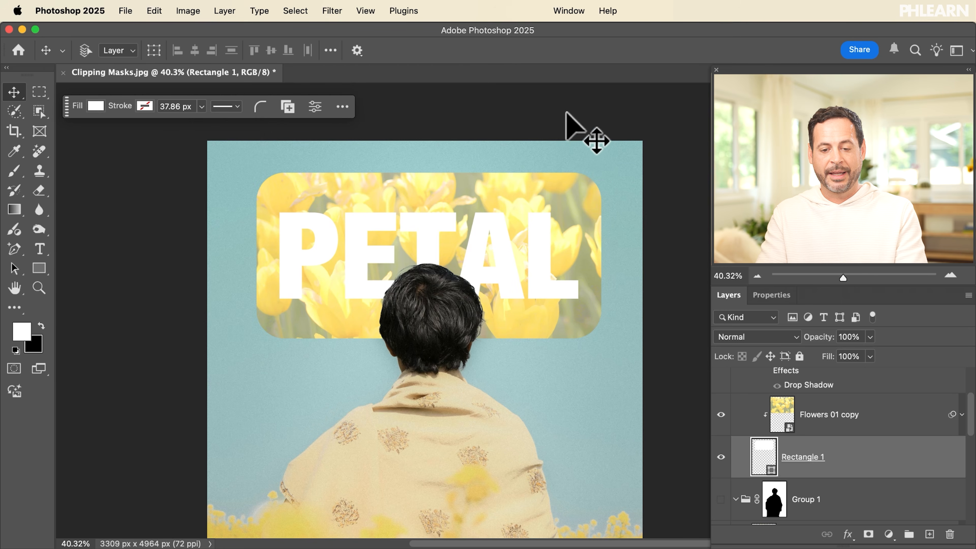
# Set the Flowers 01 copy Levels smart filter's white input back to 255
pyautogui.click(780, 419)
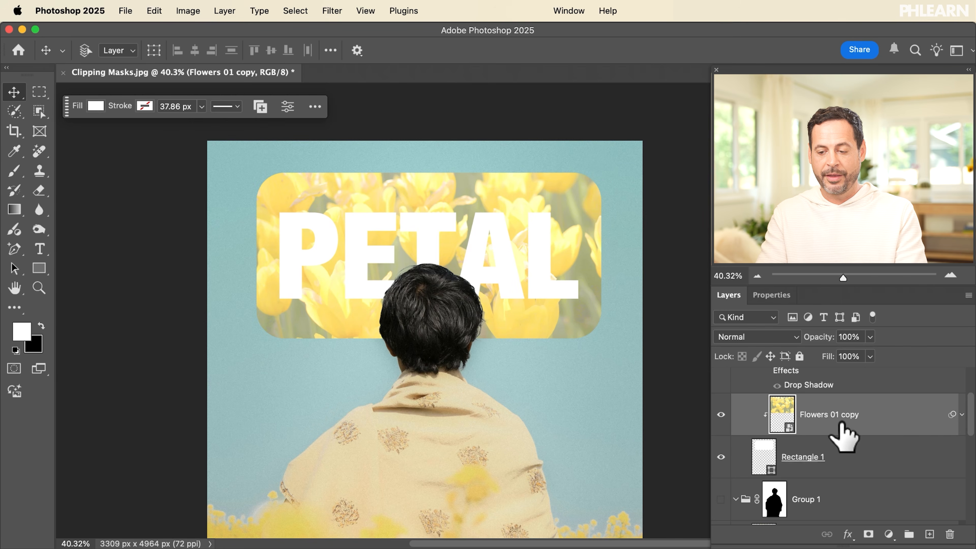
pyautogui.click(961, 415)
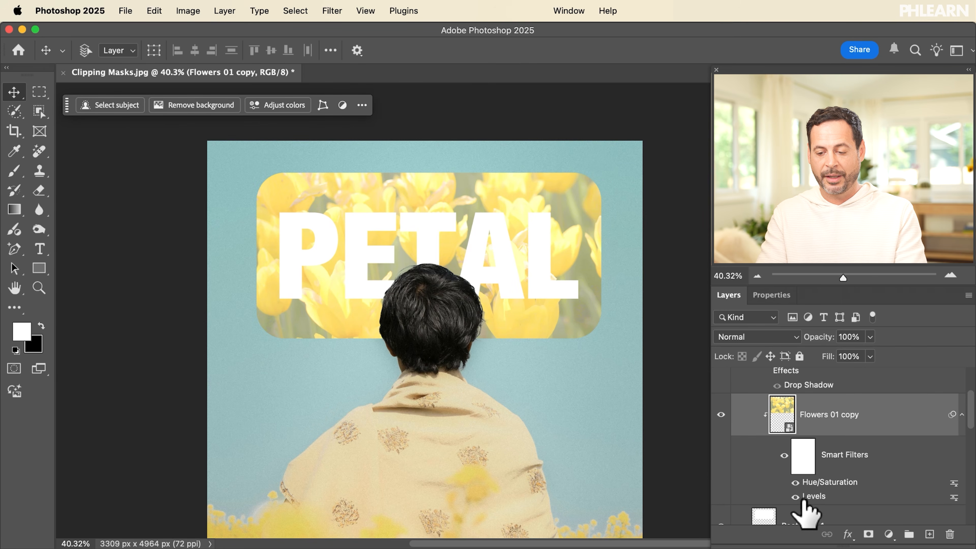
pyautogui.doubleClick(814, 497)
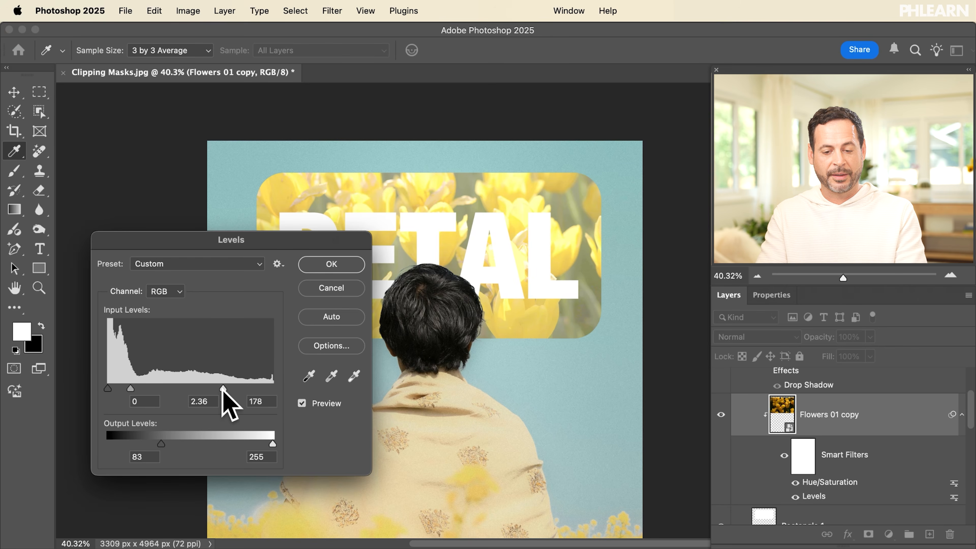
pyautogui.moveTo(242, 386); pyautogui.dragTo(280, 390)
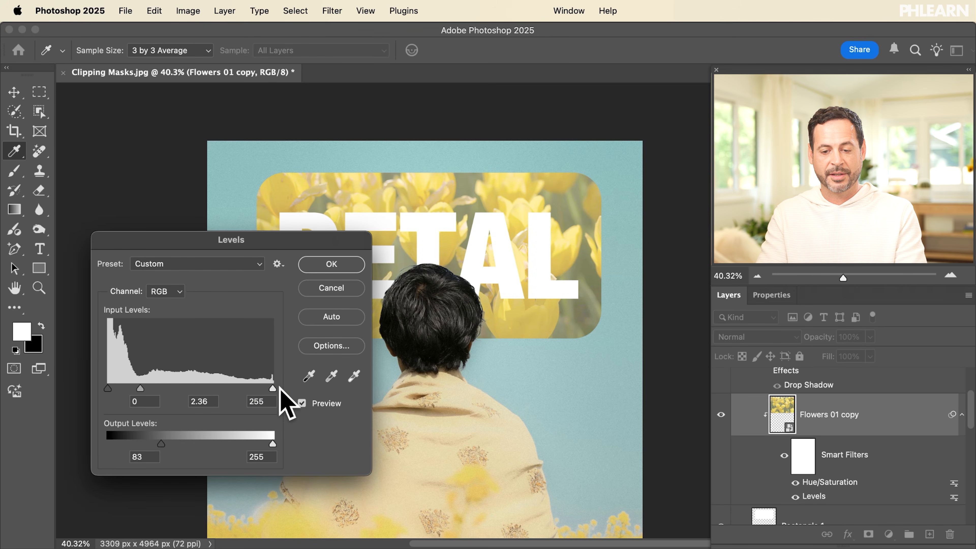
pyautogui.click(331, 266)
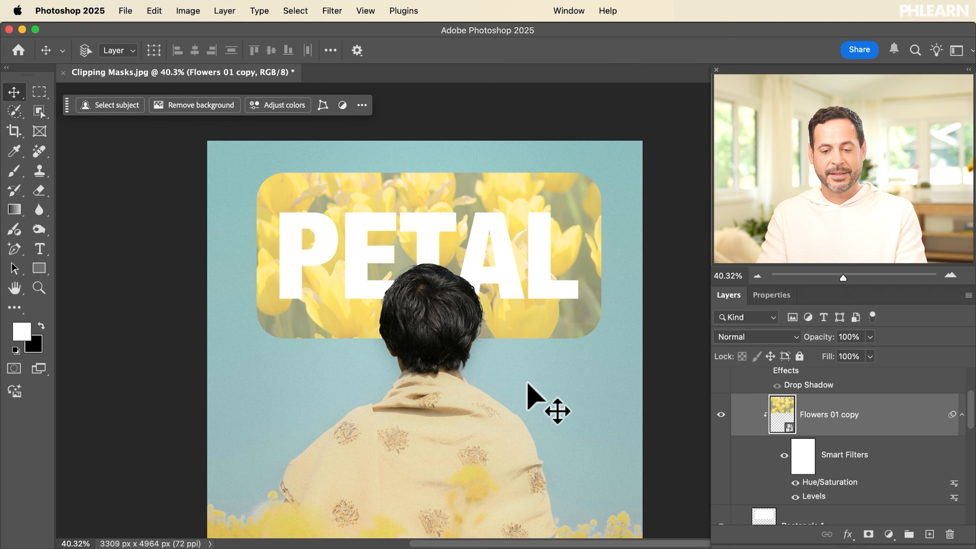
pyautogui.scroll(3, 794, 429)
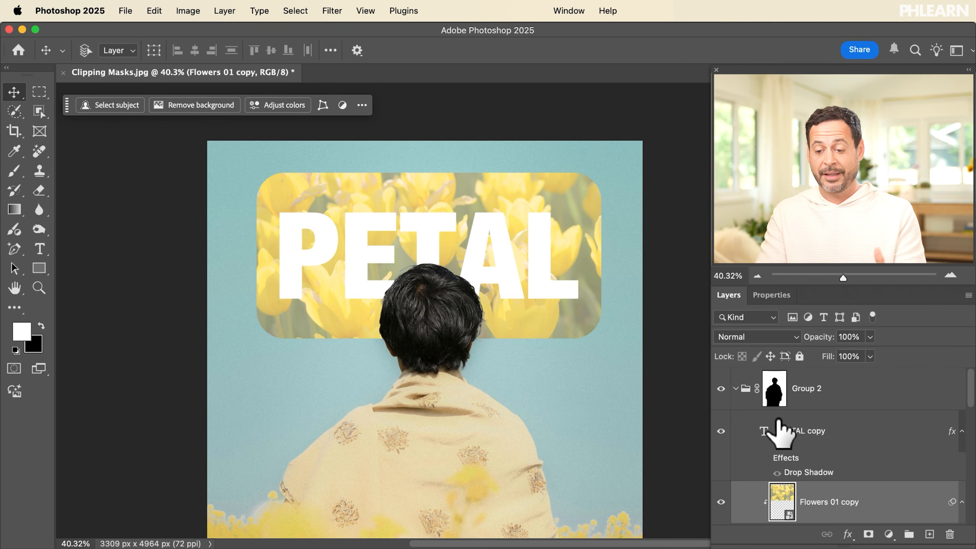
pyautogui.scroll(-5, 809, 423)
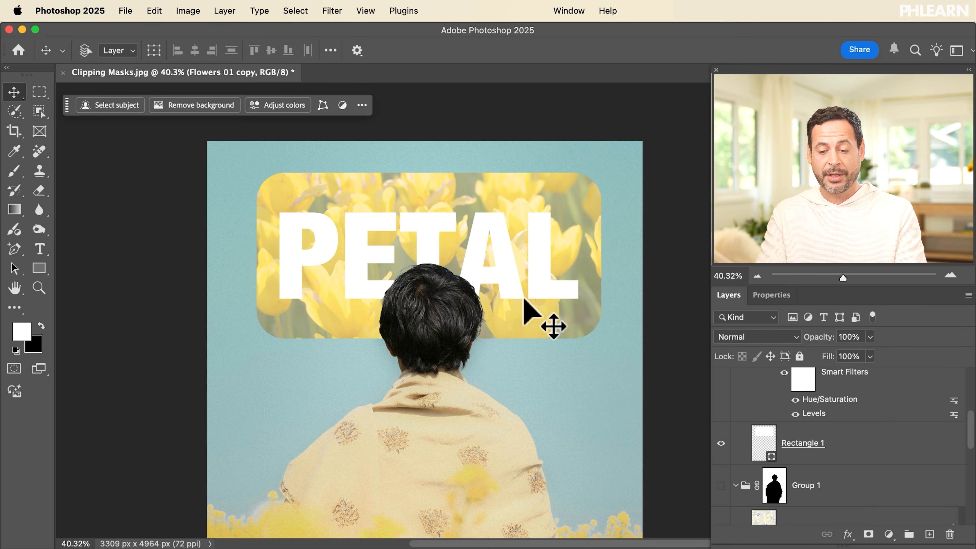
# Toggle the rounded rectangle, flower image and PETAL copy on and off to compare
pyautogui.click(718, 444)
pyautogui.click(717, 443)
pyautogui.click(718, 443)
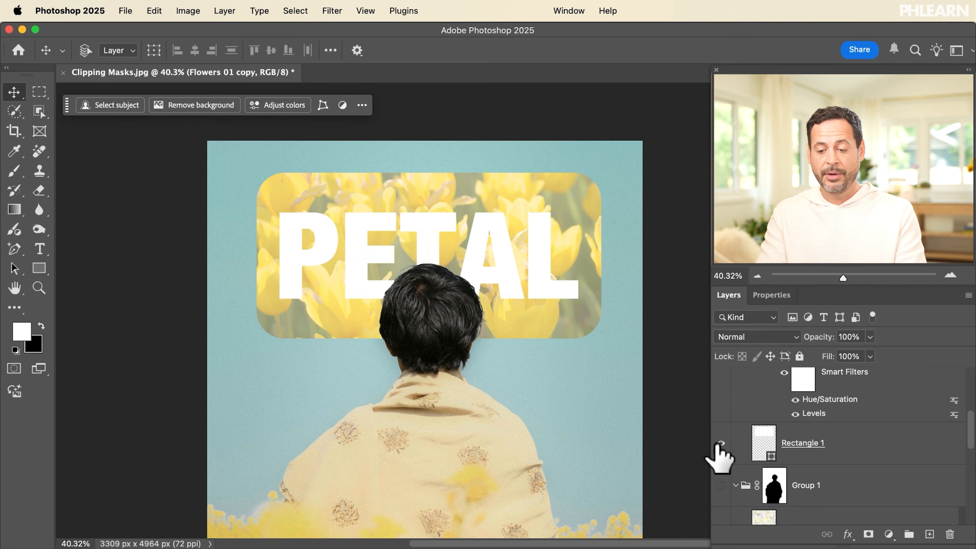
pyautogui.click(717, 443)
pyautogui.scroll(3, 717, 445)
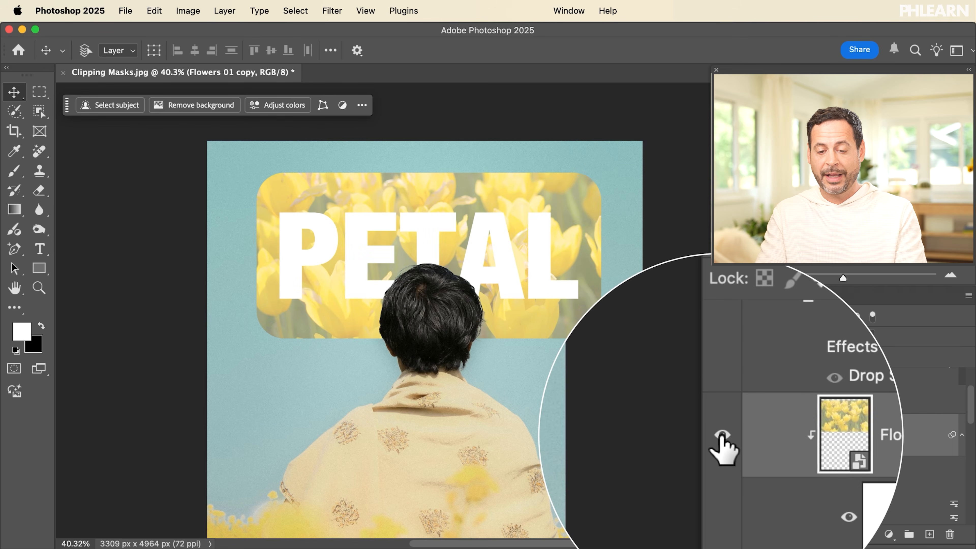
pyautogui.click(722, 436)
pyautogui.click(722, 435)
pyautogui.click(722, 437)
pyautogui.click(722, 436)
pyautogui.click(722, 435)
pyautogui.click(722, 436)
pyautogui.click(962, 434)
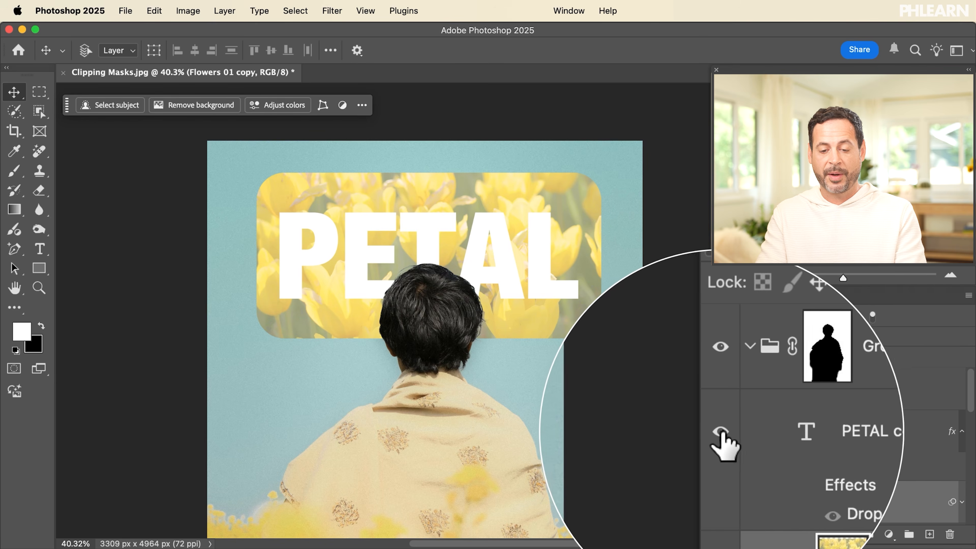
pyautogui.click(722, 431)
pyautogui.click(722, 431)
pyautogui.click(722, 431)
pyautogui.click(722, 431)
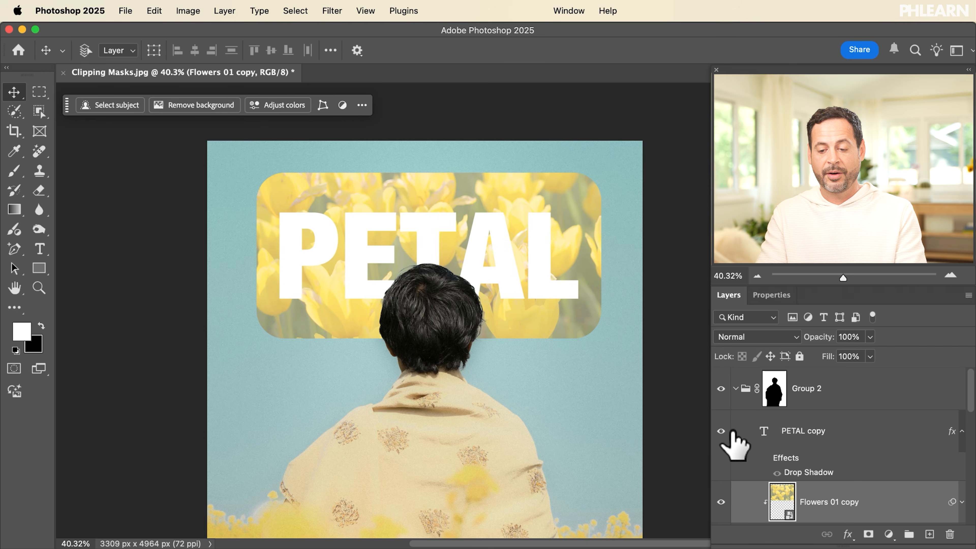
# Move the PETAL copy and Rectangle 1 up together on the canvas
pyautogui.click(736, 390)
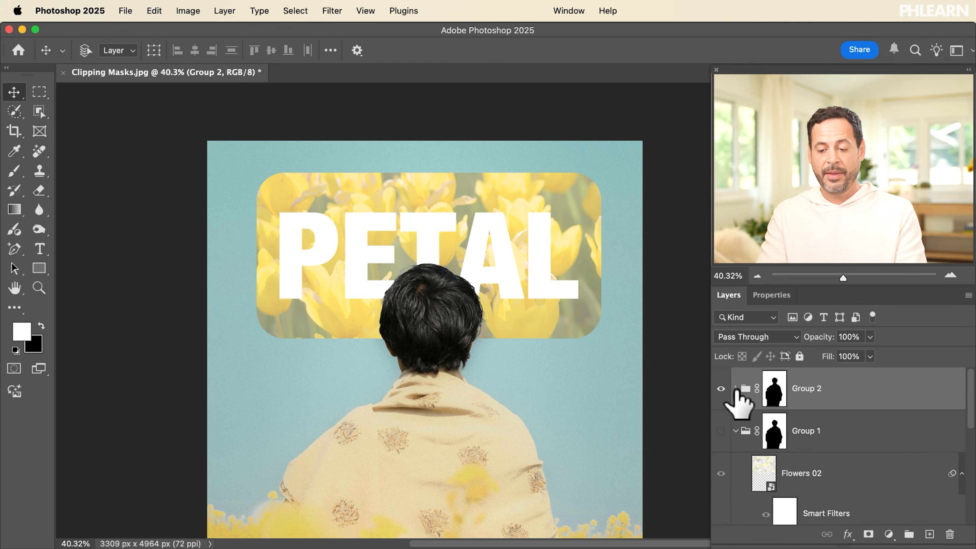
pyautogui.click(736, 390)
pyautogui.click(795, 435)
pyautogui.scroll(-3, 792, 445)
pyautogui.keyDown('shift'); pyautogui.click(829, 411); pyautogui.keyUp('shift')
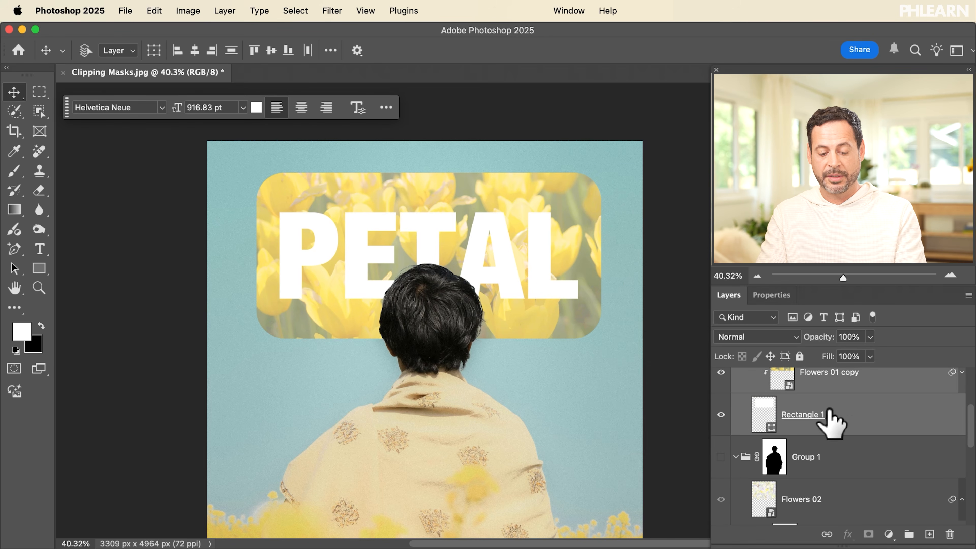
pyautogui.moveTo(499, 452); pyautogui.dragTo(503, 431)
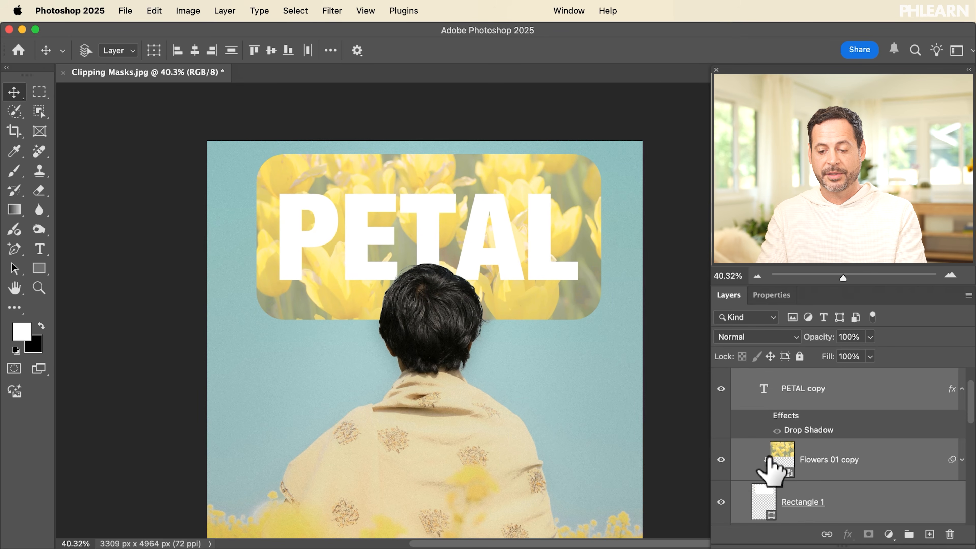
pyautogui.scroll(1, 793, 425)
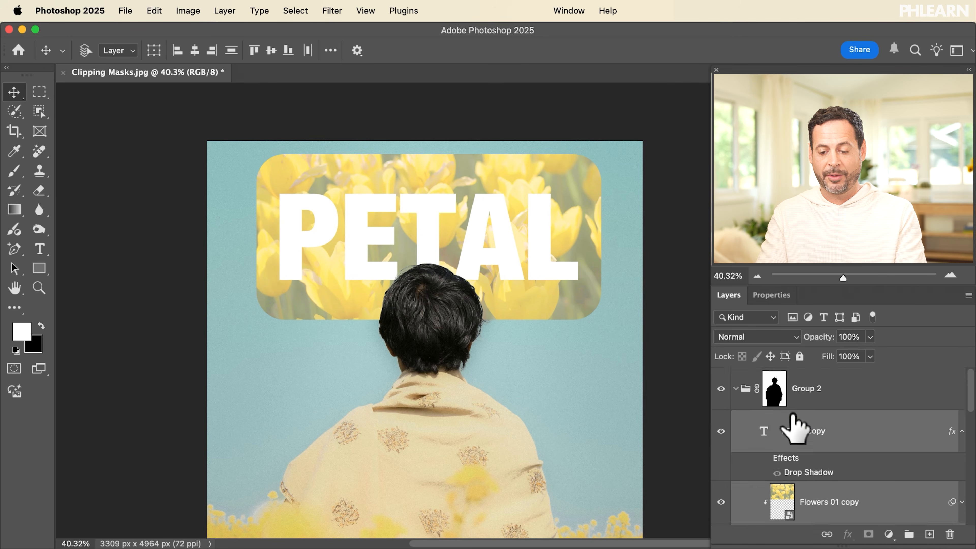
# Collapse Group 2 so only the plain background photo remains in view
pyautogui.click(736, 390)
pyautogui.scroll(-5, 796, 474)
pyautogui.scroll(5, 795, 474)
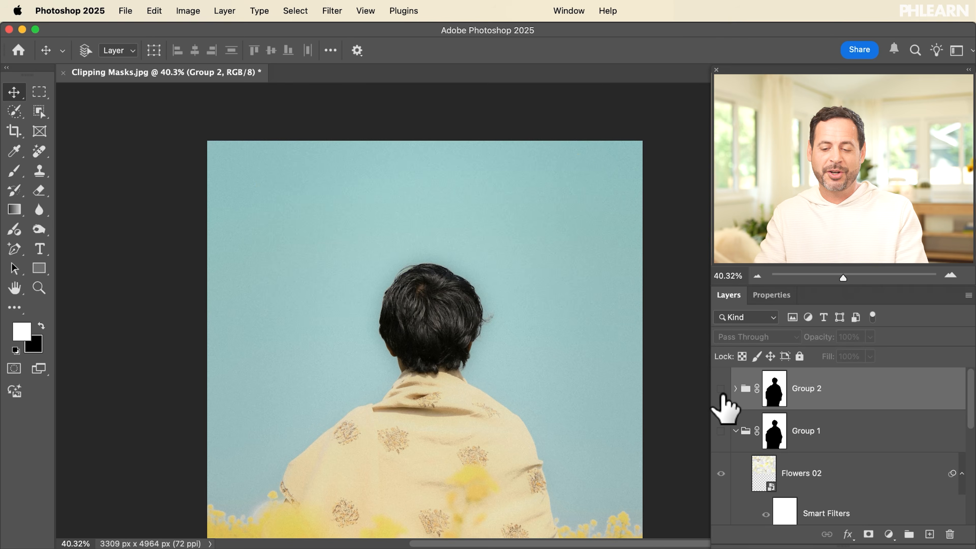
pyautogui.scroll(-5, 723, 400)
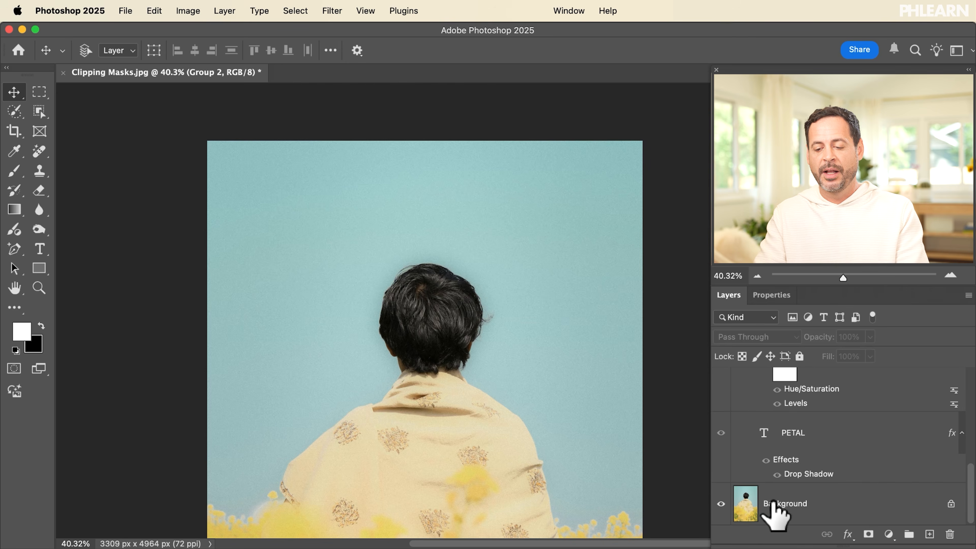
# Copy the selected person from the Background onto Layer 1, test-moving it and undoing the move
pyautogui.click(774, 513)
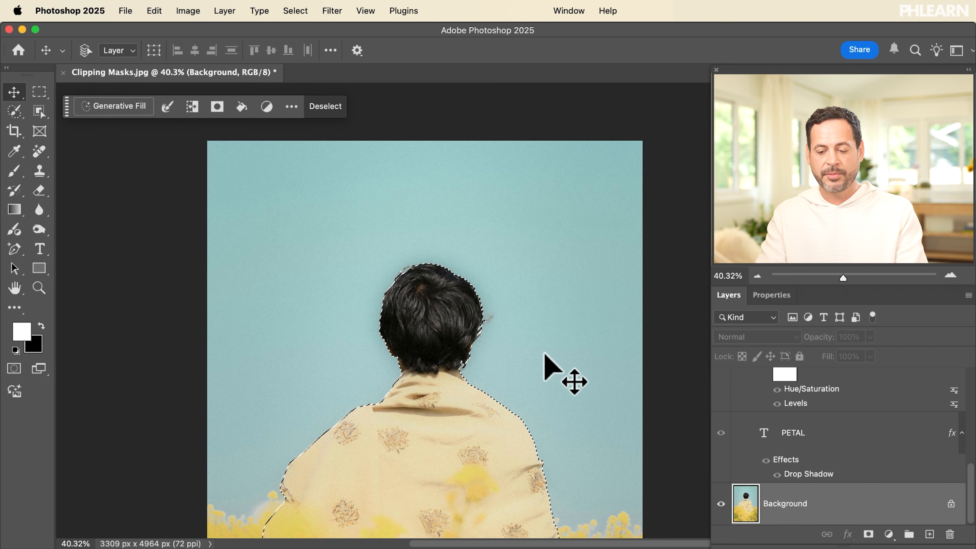
pyautogui.scroll(-3, 546, 354)
pyautogui.press('super+j')
pyautogui.scroll(-2, 768, 436)
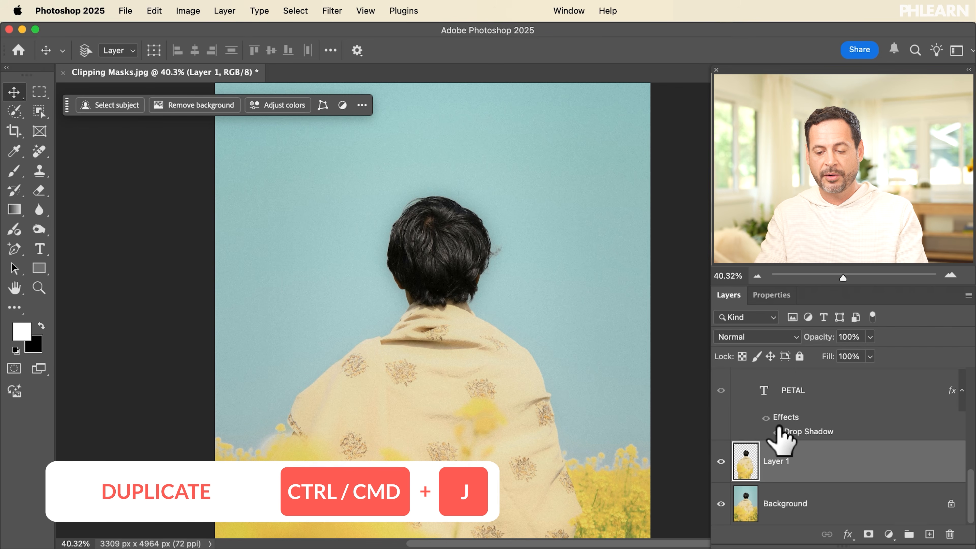
pyautogui.moveTo(476, 364); pyautogui.dragTo(348, 312)
pyautogui.press('super+z')
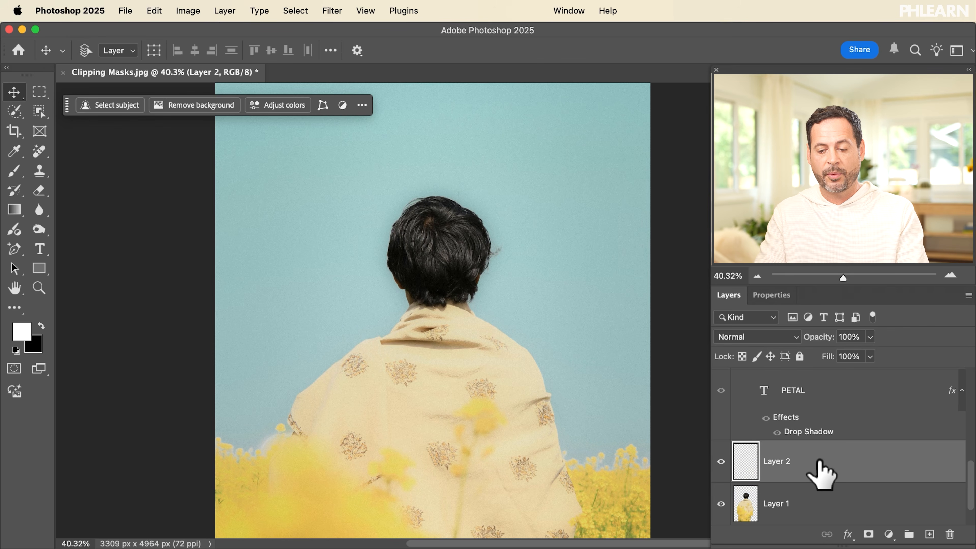
# Duplicate the PETAL text and place PETAL copy 2 directly above Layer 1
pyautogui.scroll(6, 806, 477)
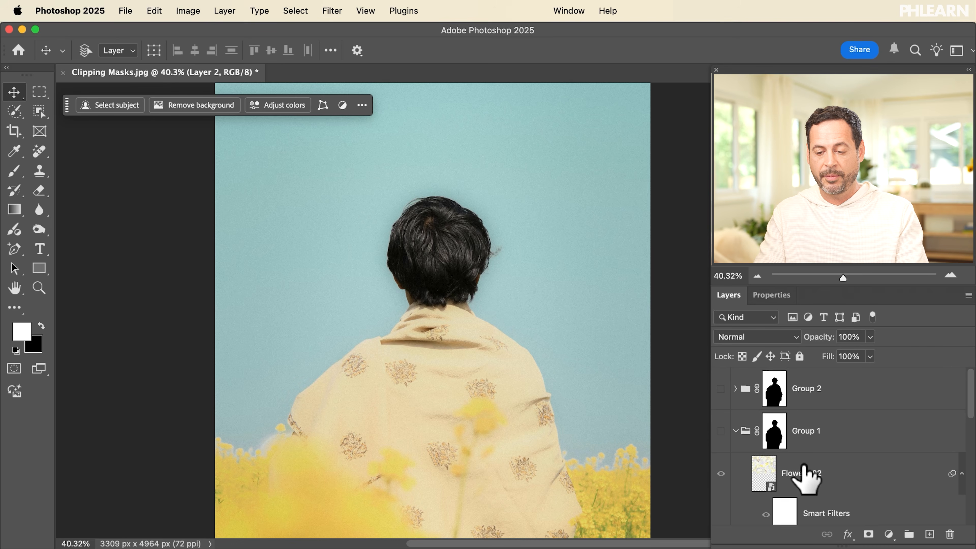
pyautogui.scroll(-8, 806, 478)
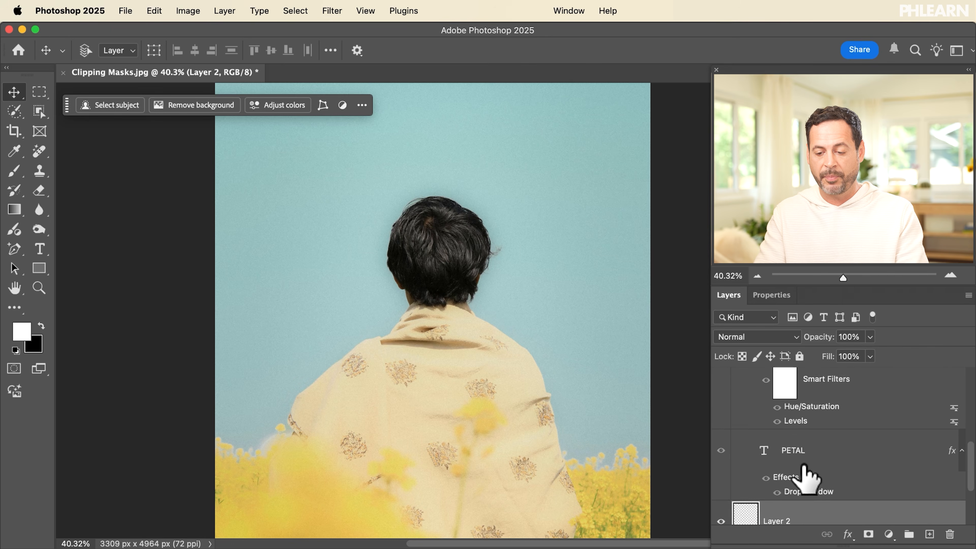
pyautogui.click(841, 401)
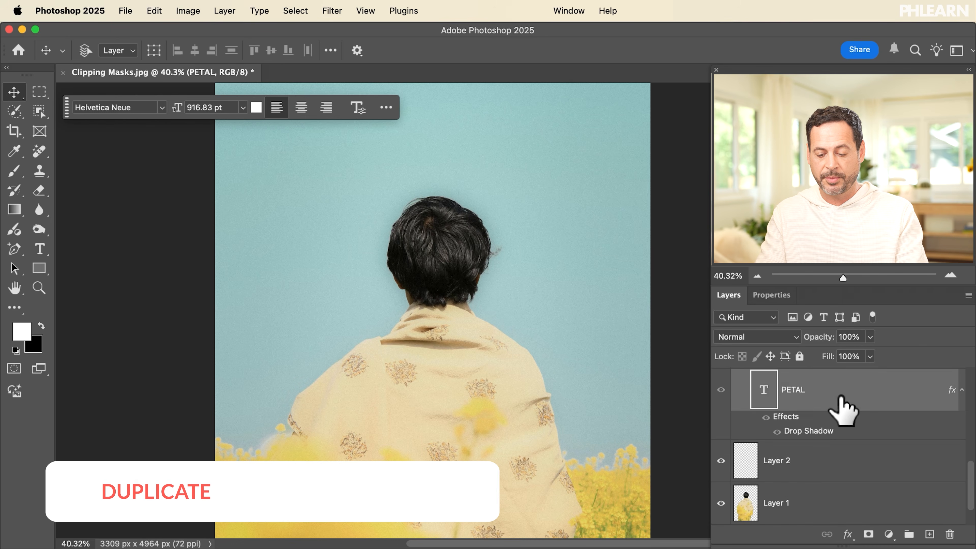
pyautogui.press('super+j')
pyautogui.press('super+bracketleft')
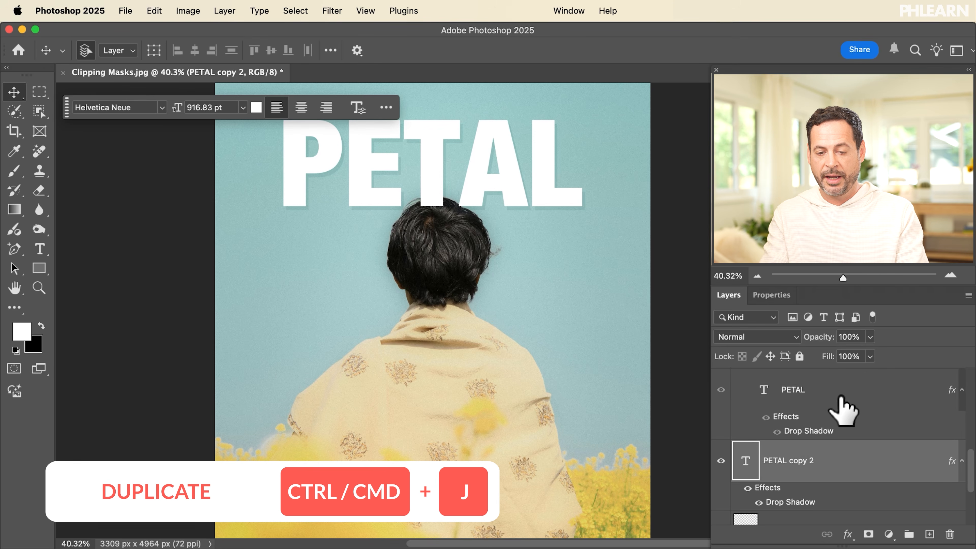
pyautogui.scroll(2, 824, 423)
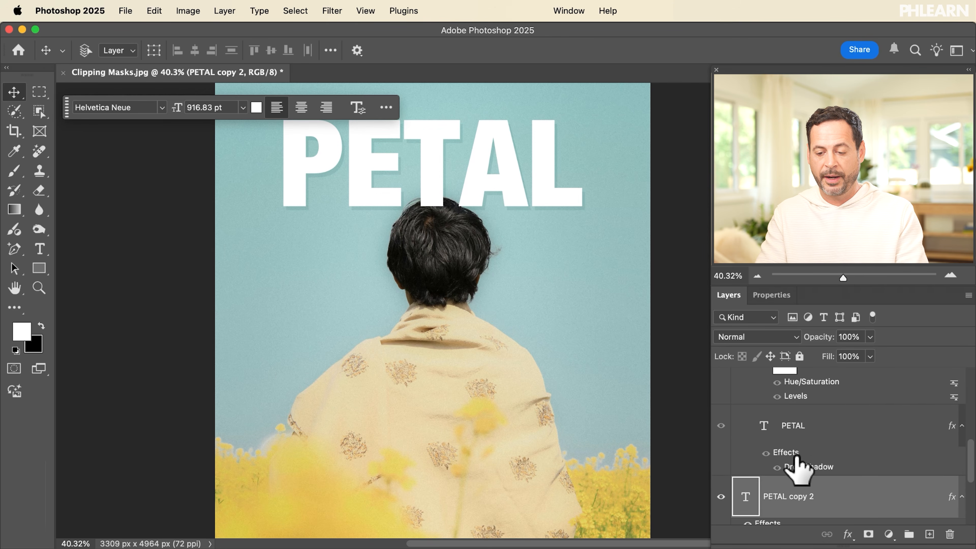
pyautogui.scroll(-5, 795, 465)
pyautogui.moveTo(817, 391); pyautogui.dragTo(819, 472)
# Clip PETAL copy 2 to the cut-out person, move it onto the shawl, then hide it
pyautogui.moveTo(518, 342); pyautogui.dragTo(543, 461)
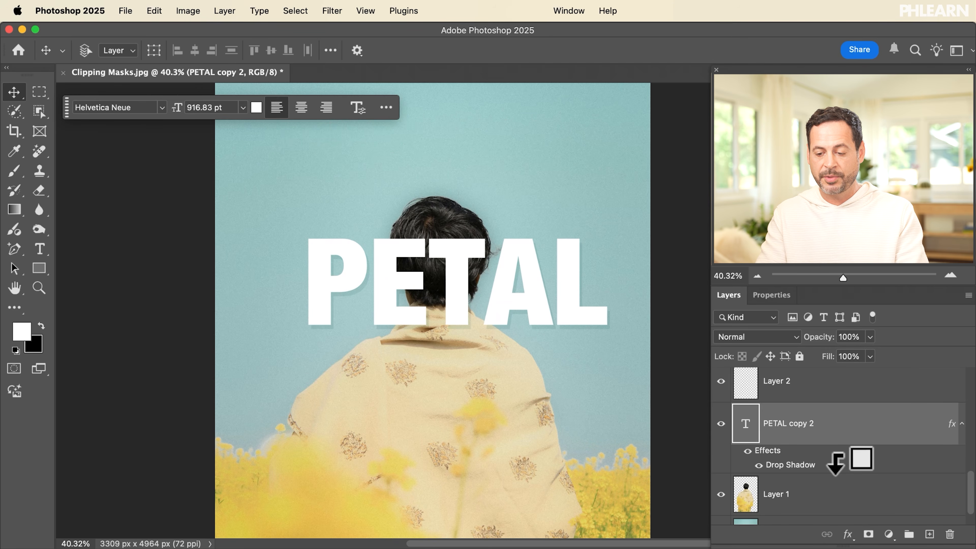
pyautogui.keyDown('alt'); pyautogui.click(836, 466); pyautogui.keyUp('alt')
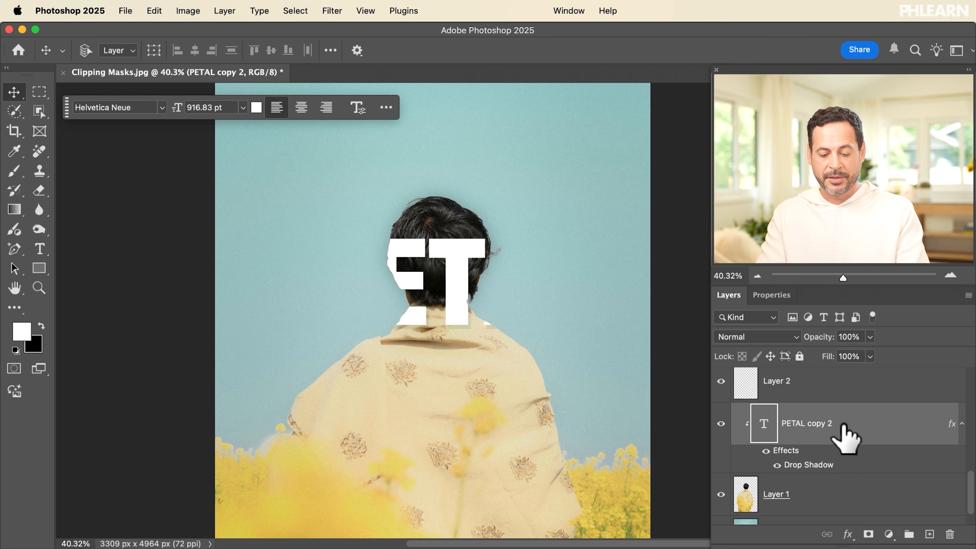
pyautogui.moveTo(427, 319); pyautogui.dragTo(400, 442)
pyautogui.scroll(-2, 822, 459)
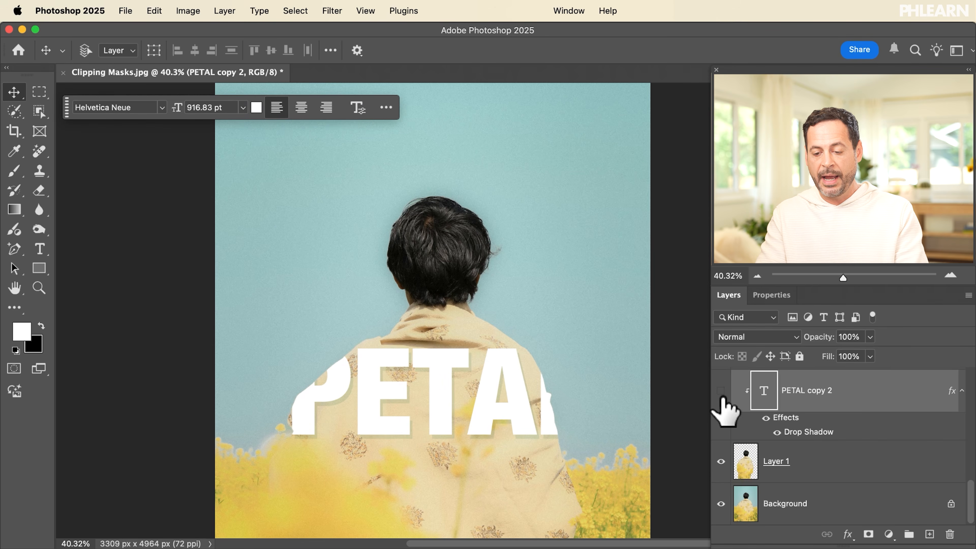
pyautogui.click(721, 391)
# Hide the background to check the cut-out person, show PETAL copy 2, then restore the background
pyautogui.click(822, 469)
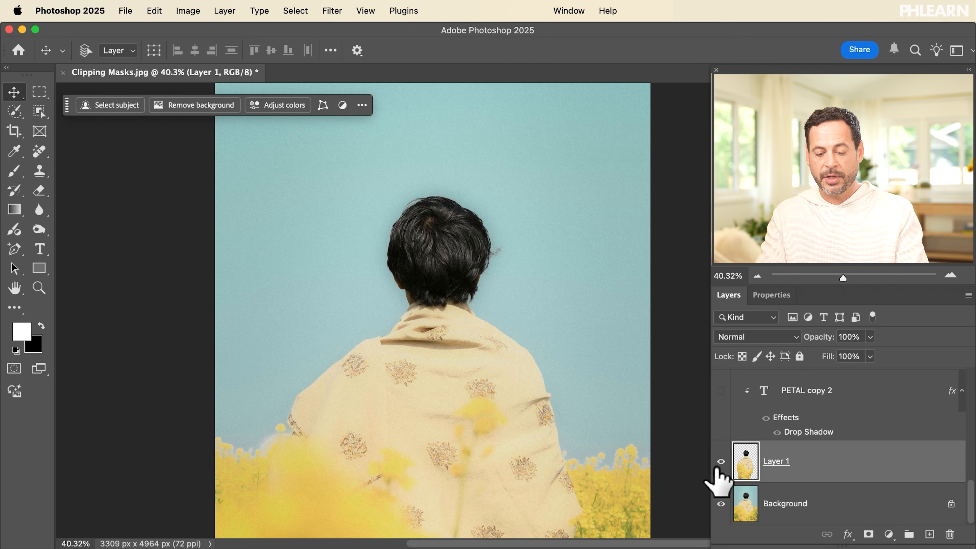
pyautogui.click(722, 502)
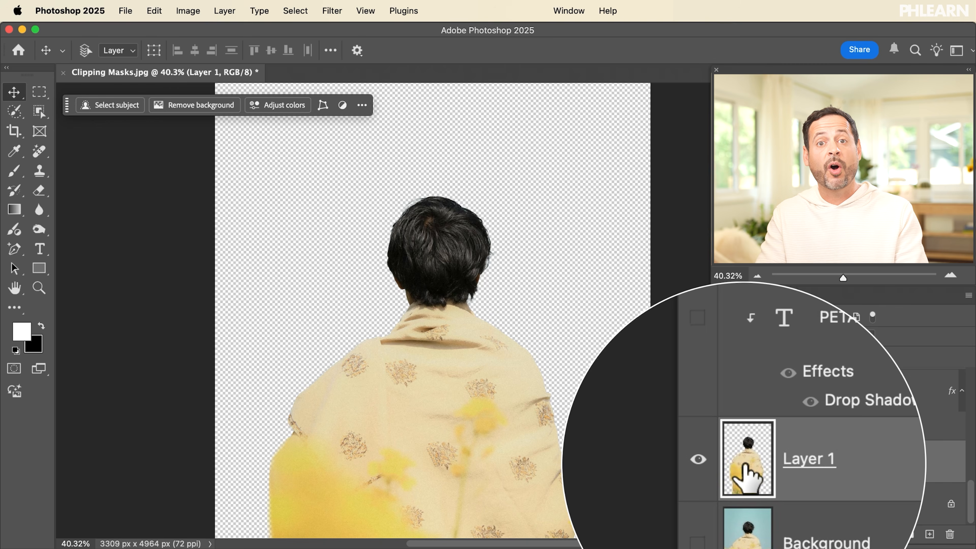
pyautogui.click(701, 390)
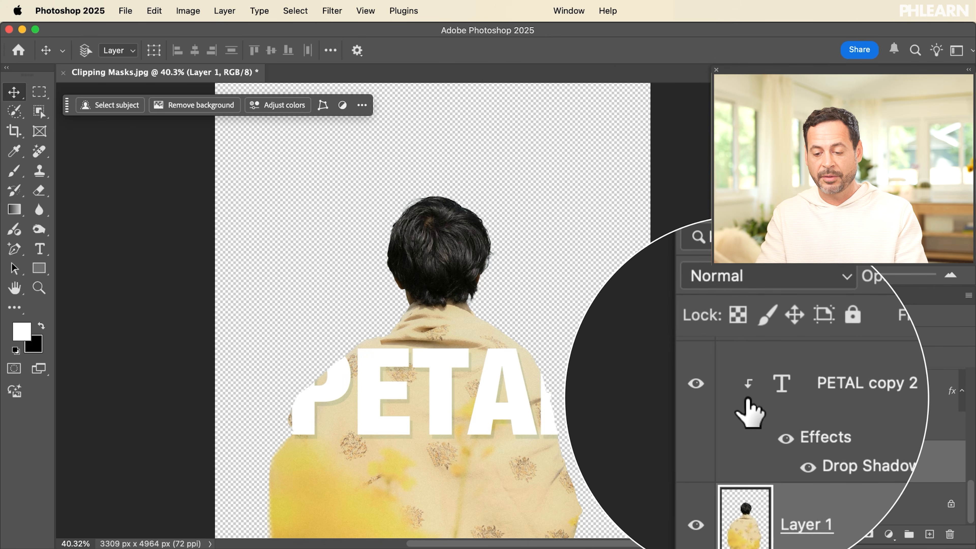
pyautogui.click(721, 504)
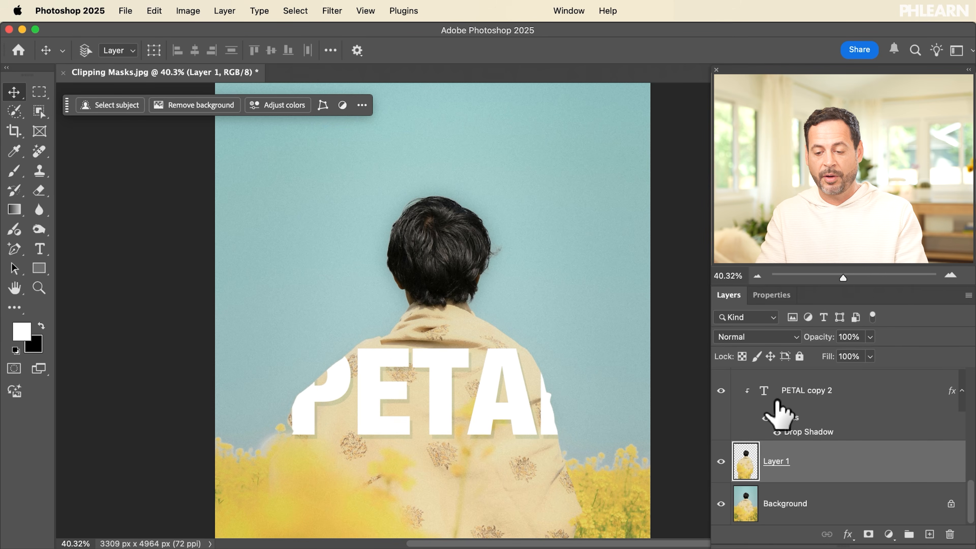
# Scale PETAL copy 2 down slightly and shift it right and up on the shawl
pyautogui.click(803, 400)
pyautogui.press('super+t')
pyautogui.moveTo(591, 331); pyautogui.dragTo(555, 359)
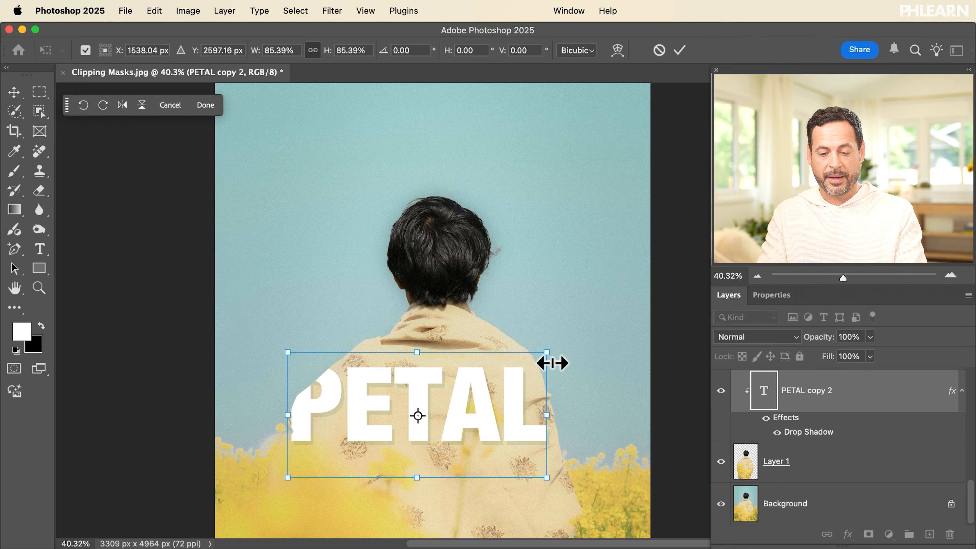
pyautogui.press('Return')
pyautogui.moveTo(446, 494); pyautogui.dragTo(464, 478)
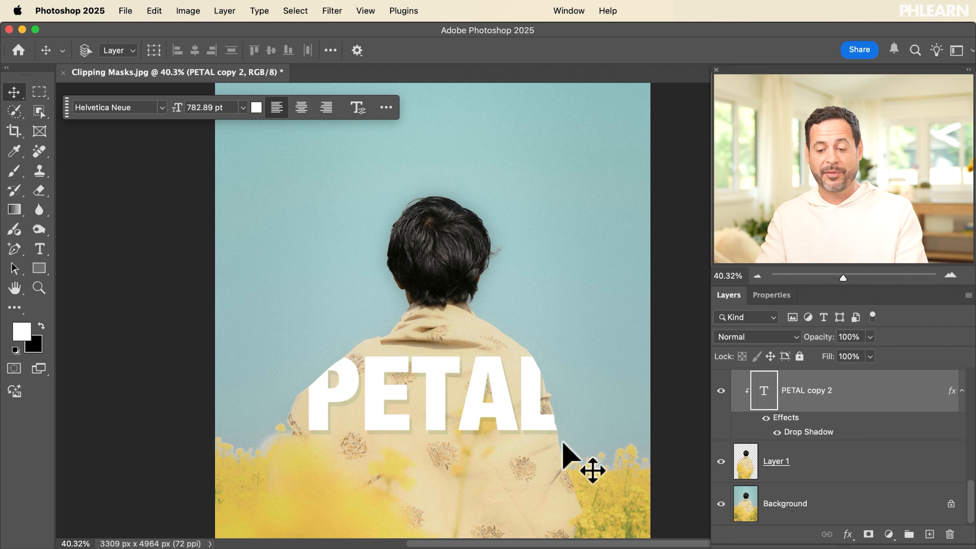
# Hide PETAL copy 2, show Group 1, and clip Flowers 01 and 02 to its PETAL, hiding Flowers 02
pyautogui.click(721, 391)
pyautogui.scroll(10, 724, 400)
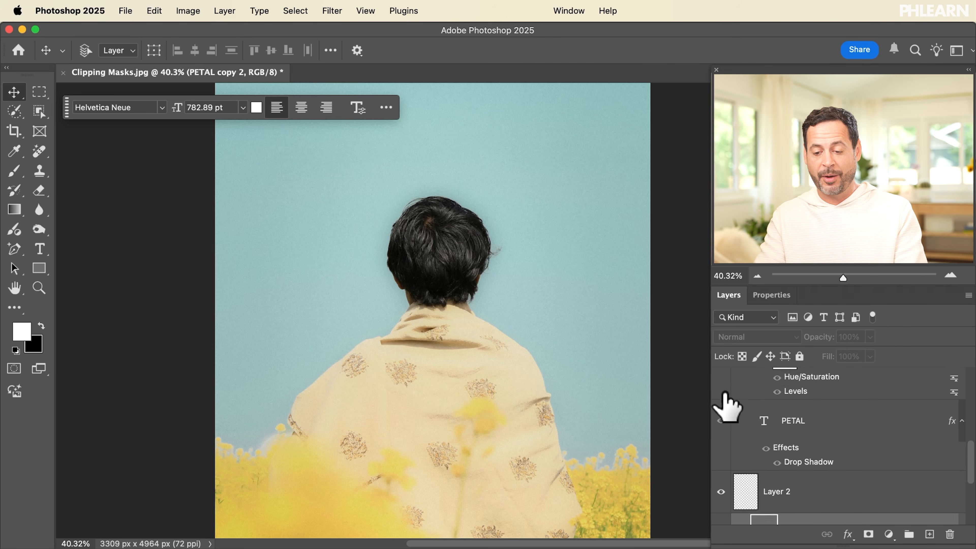
pyautogui.scroll(4, 725, 400)
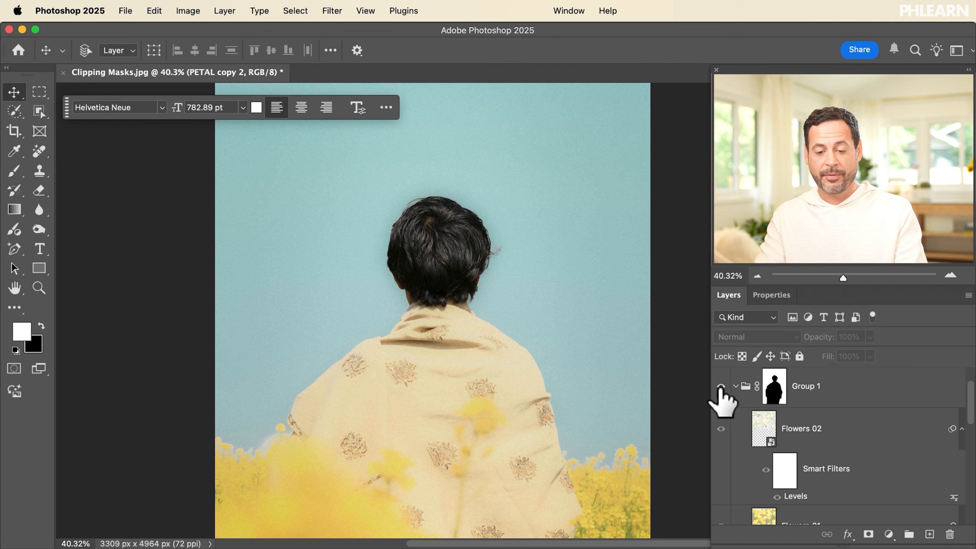
pyautogui.click(721, 388)
pyautogui.scroll(3, 732, 400)
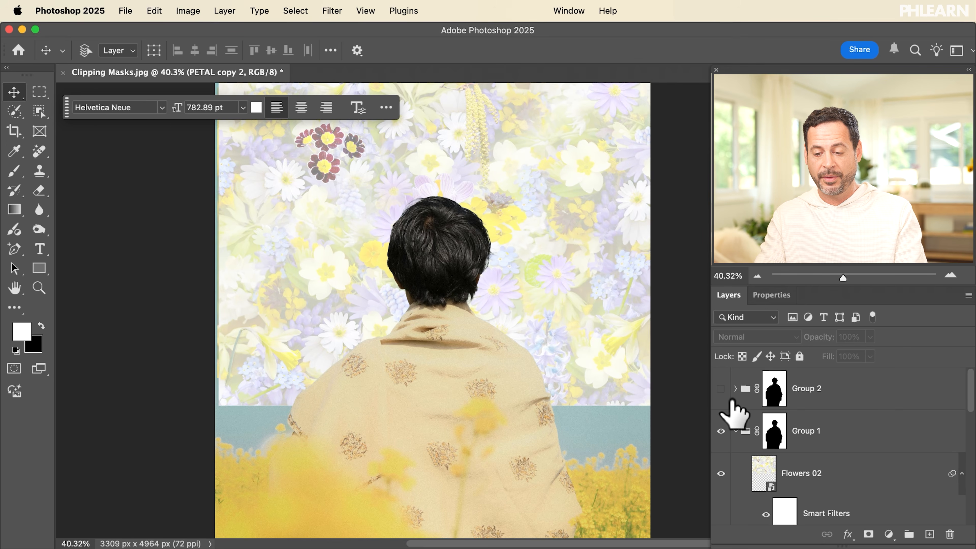
pyautogui.scroll(-5, 738, 457)
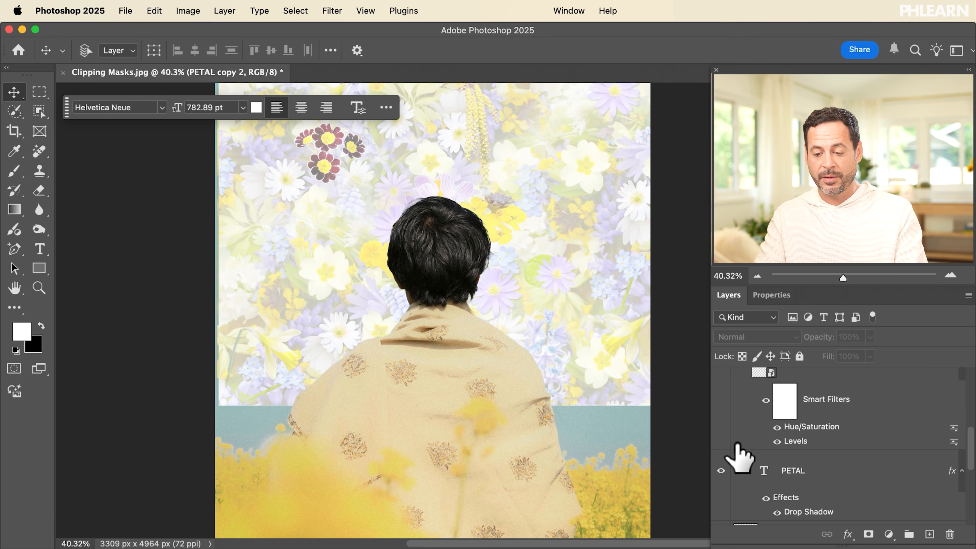
pyautogui.click(801, 389)
pyautogui.scroll(1, 801, 390)
pyautogui.keyDown('shift'); pyautogui.click(811, 375); pyautogui.keyUp('shift')
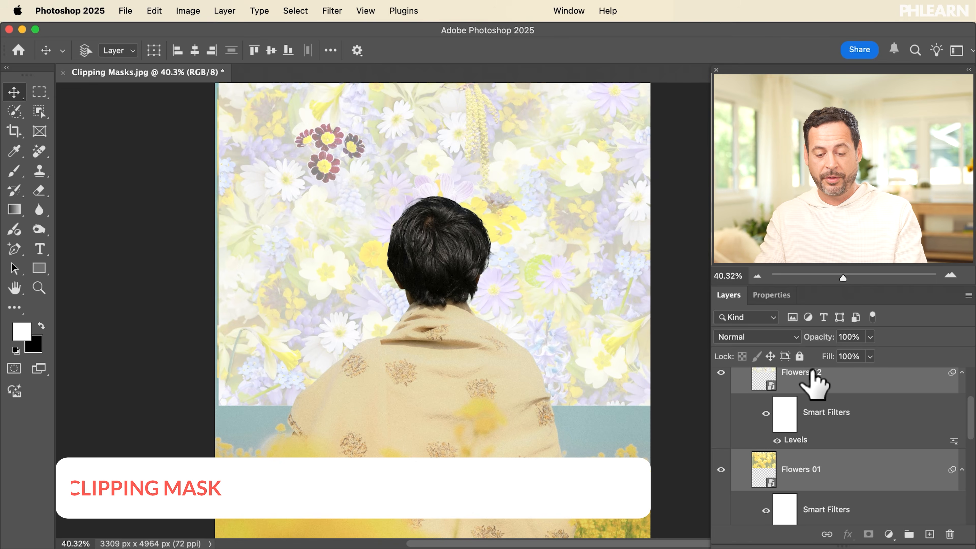
pyautogui.press('alt+super+g')
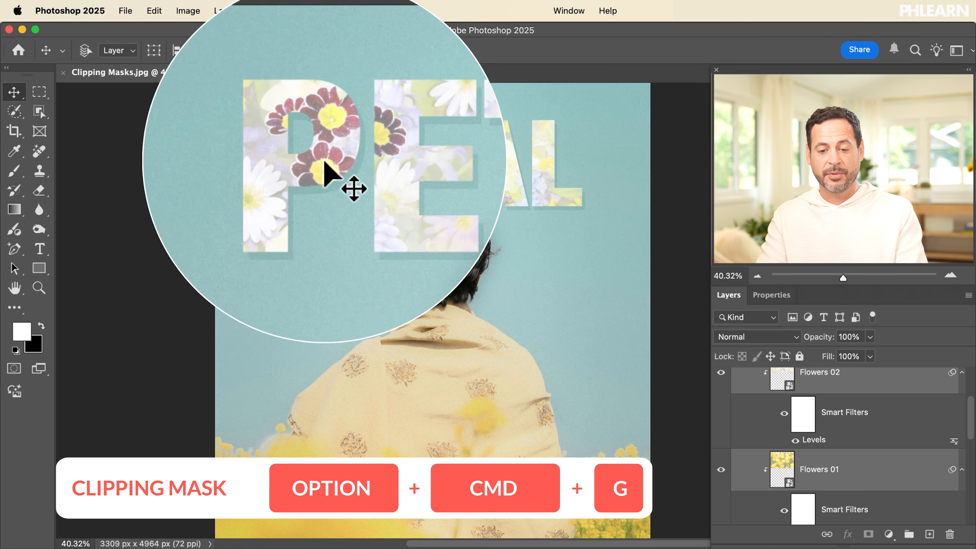
pyautogui.click(721, 373)
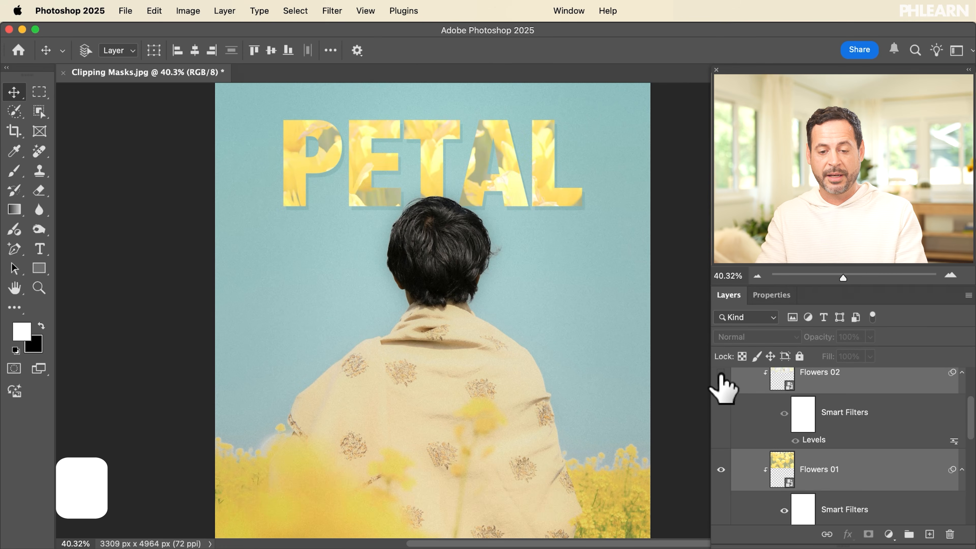
# Hide Group 1 and show Group 2's white PETAL on the rounded flower panel
pyautogui.scroll(3, 727, 400)
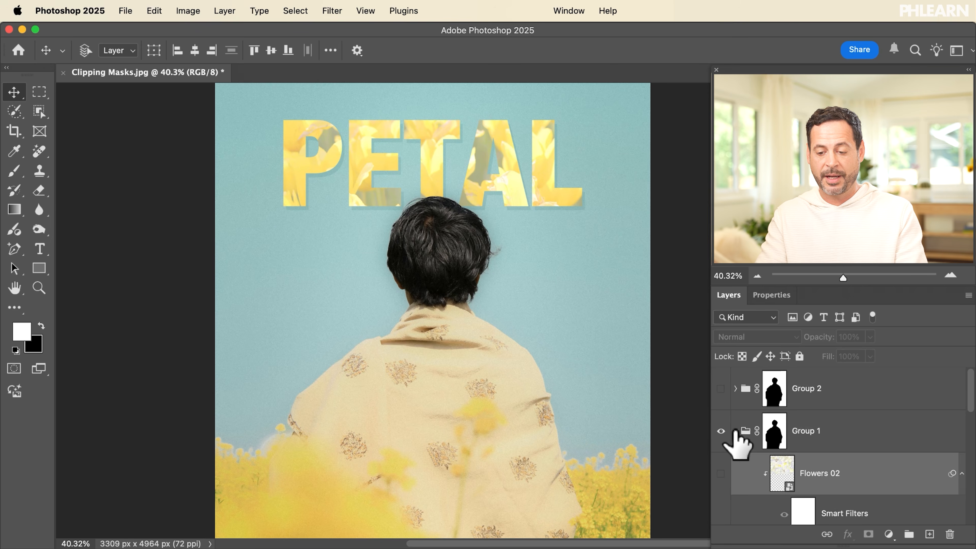
pyautogui.click(735, 431)
pyautogui.click(721, 430)
pyautogui.click(721, 388)
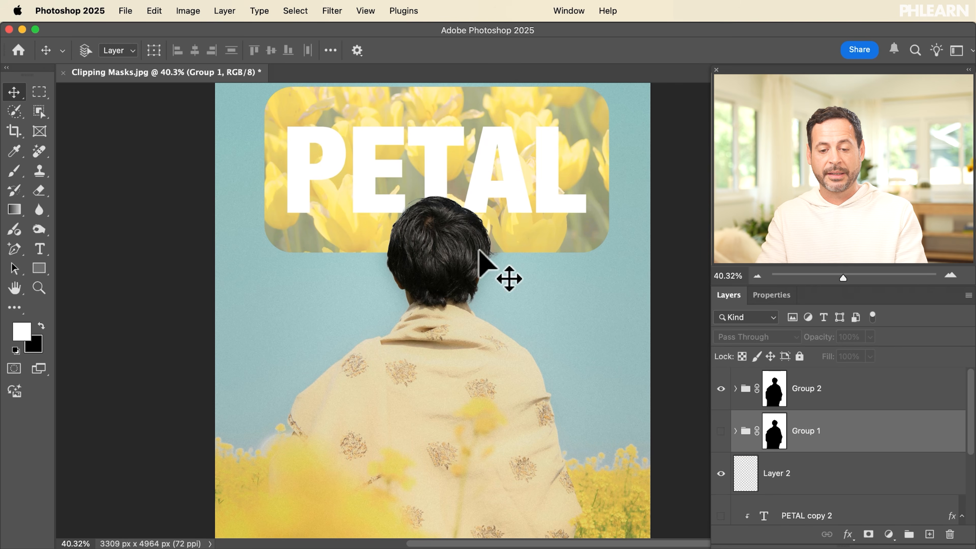
pyautogui.scroll(3, 442, 284)
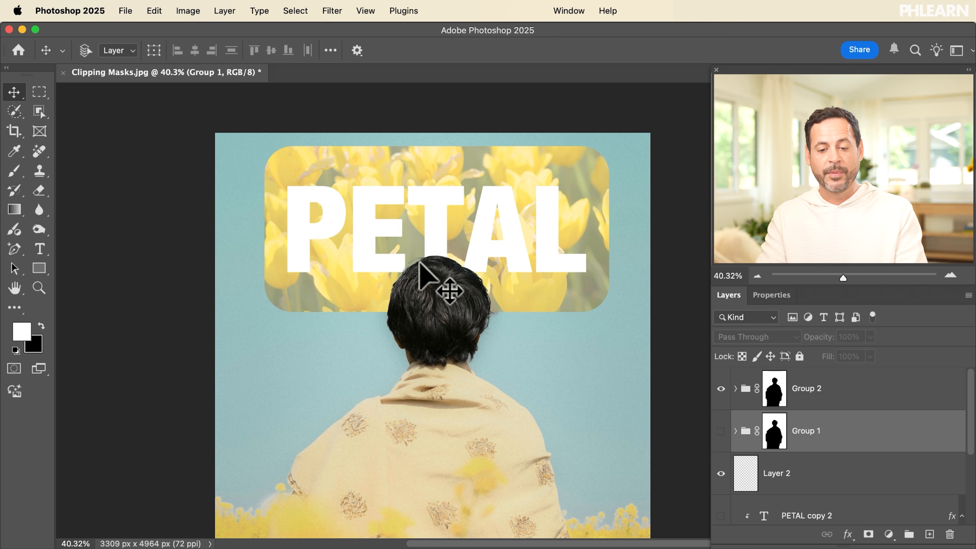